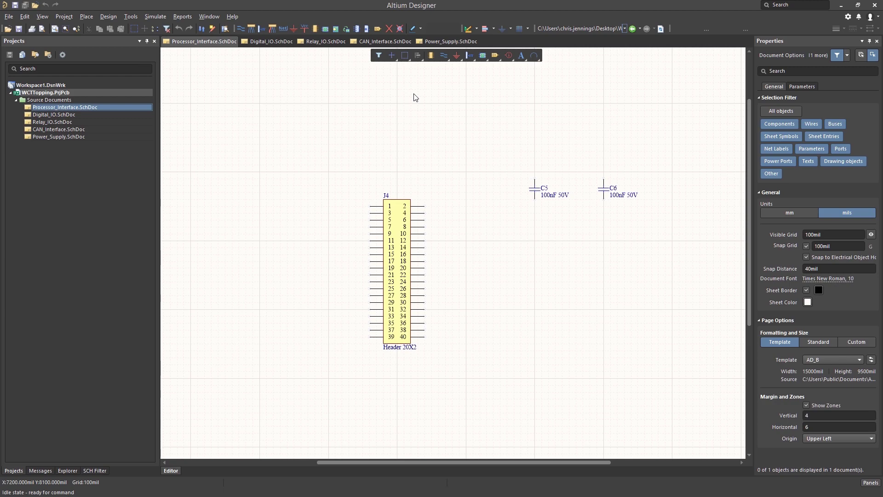
Draw a 2000 mil horizontal non-electrical line above header J4, from X 6000 to 8000 mil at Y 8000 mil
{"action": "left_click", "coordinate": [444, 55]}
{"action": "left_click", "coordinate": [328, 103]}
{"action": "left_click", "coordinate": [466, 103]}
{"action": "right_click", "coordinate": [466, 103]}
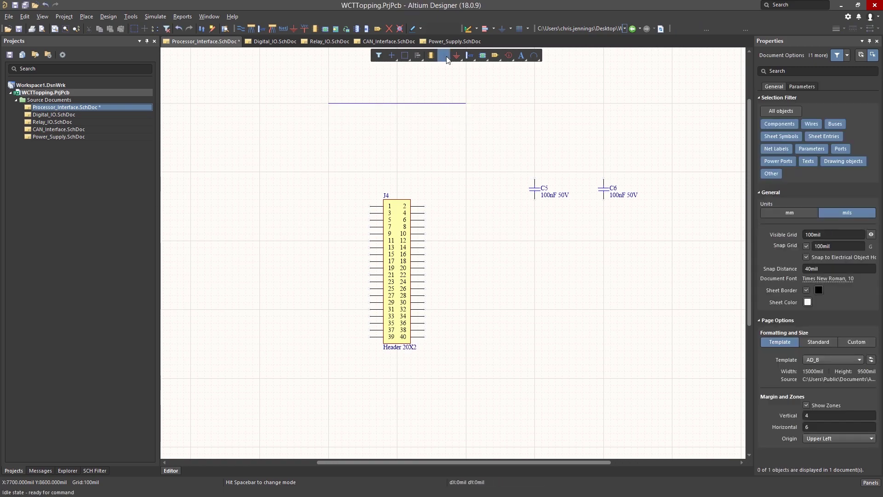
Place a 2000 mil horizontal electrical wire just below the line, at Y 7800 mil
{"action": "left_click", "coordinate": [444, 55]}
{"action": "left_click", "coordinate": [329, 116]}
{"action": "left_click", "coordinate": [466, 116]}
{"action": "right_click", "coordinate": [486, 113]}
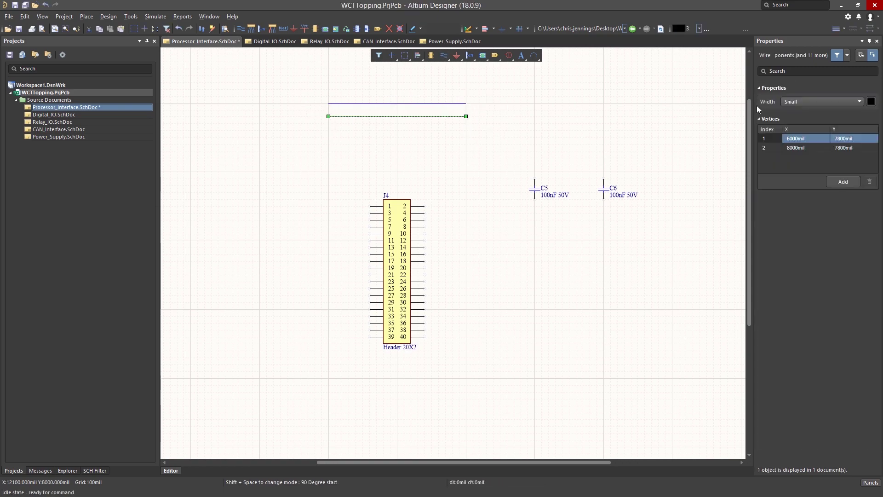
Inspect the line's properties, and delete both the line and the wire above header J4
{"action": "left_click", "coordinate": [436, 103]}
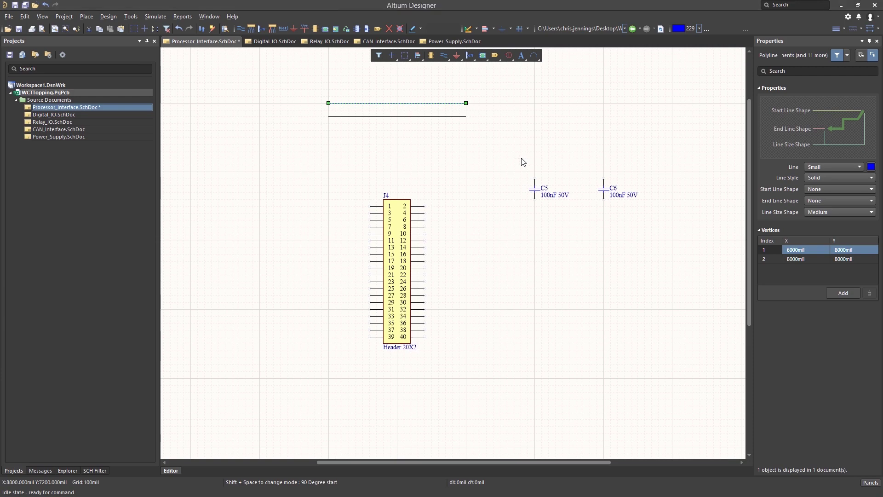
{"action": "left_click", "coordinate": [291, 88]}
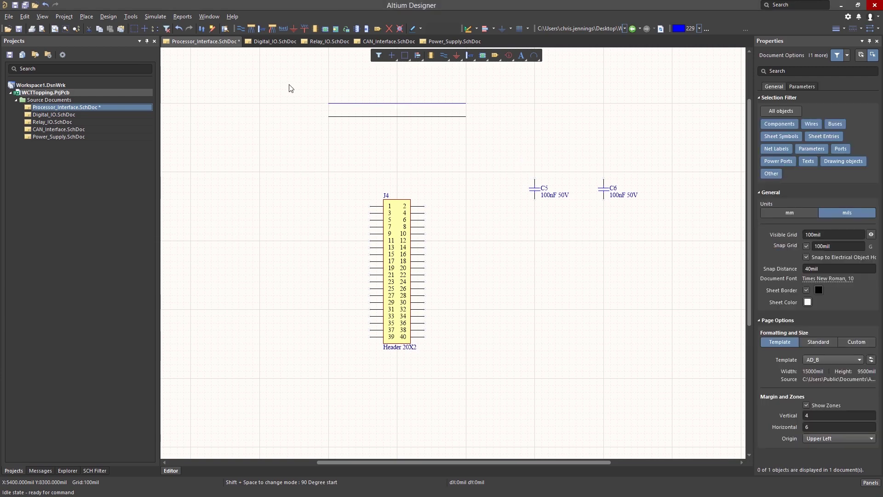
{"action": "left_click_drag", "start_coordinate": [291, 88], "coordinate": [503, 145]}
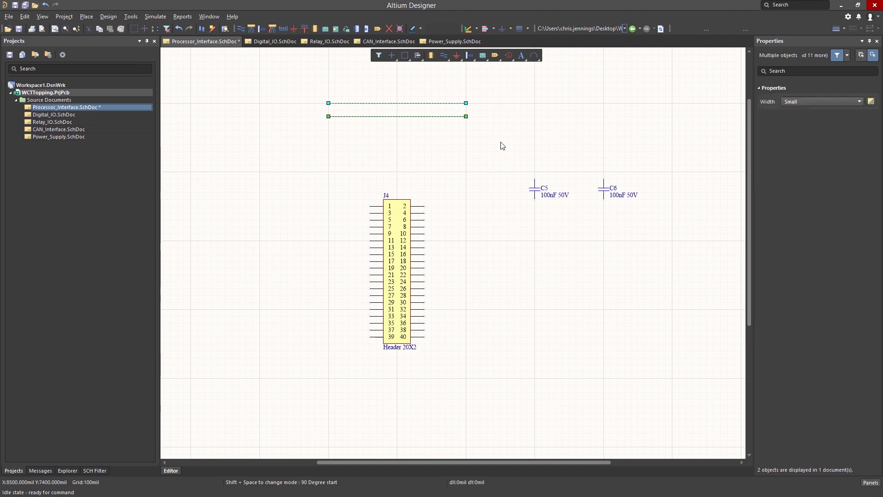
{"action": "key", "text": "Delete"}
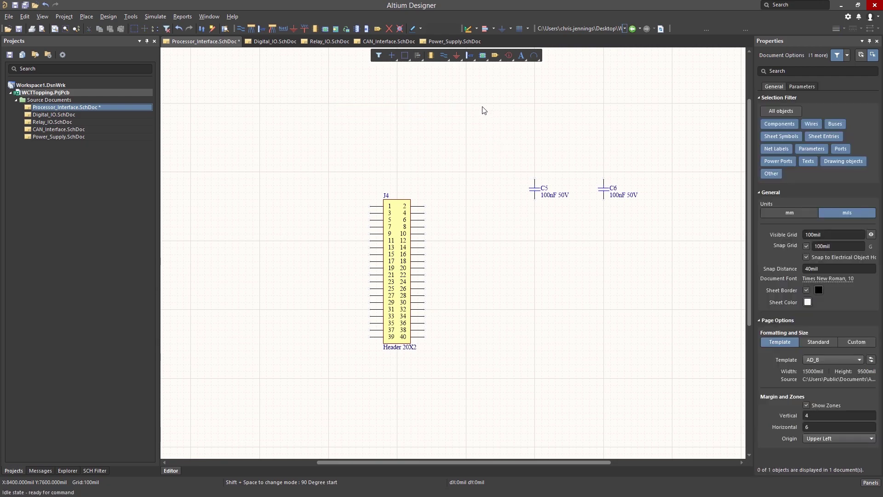
Wire J4 pin 1 around to pin 17 and add a vertical wire going up from the pin 1 corner
{"action": "left_click", "coordinate": [444, 56]}
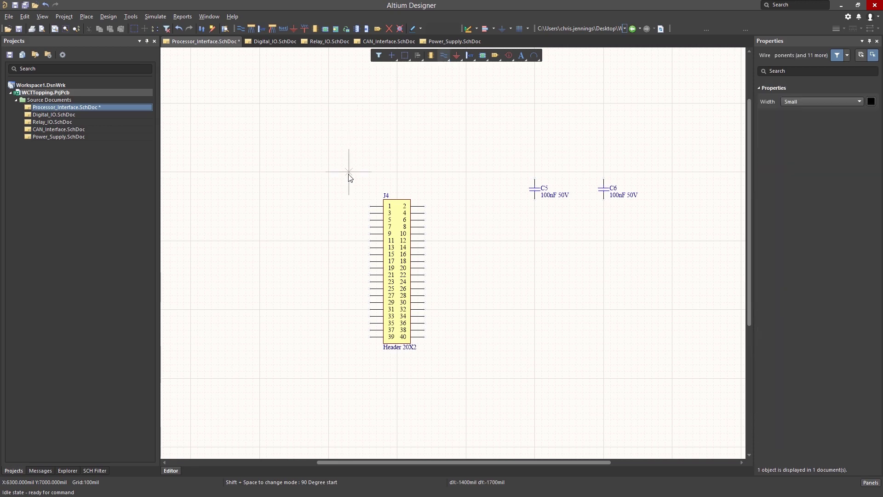
{"action": "left_click", "coordinate": [369, 206]}
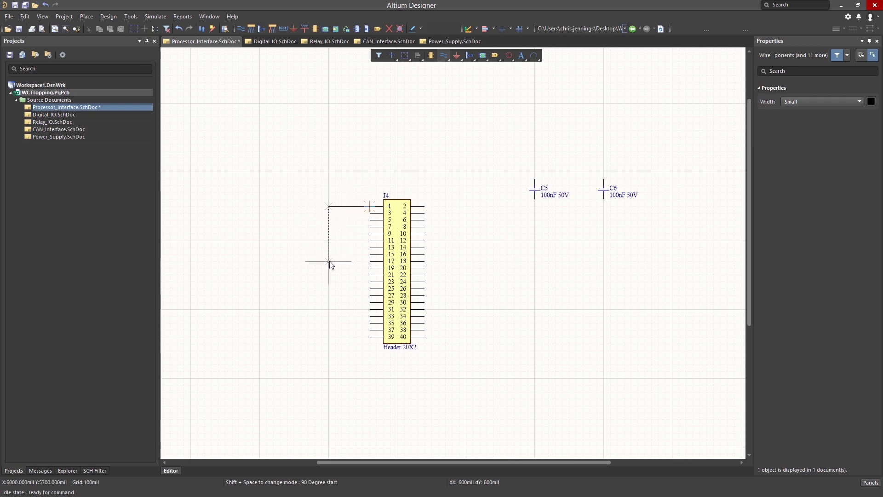
{"action": "key", "text": "shift+space"}
{"action": "left_click", "coordinate": [368, 262]}
{"action": "left_click", "coordinate": [329, 206]}
{"action": "left_click", "coordinate": [332, 161]}
{"action": "key", "text": "space"}
{"action": "left_click", "coordinate": [260, 104]}
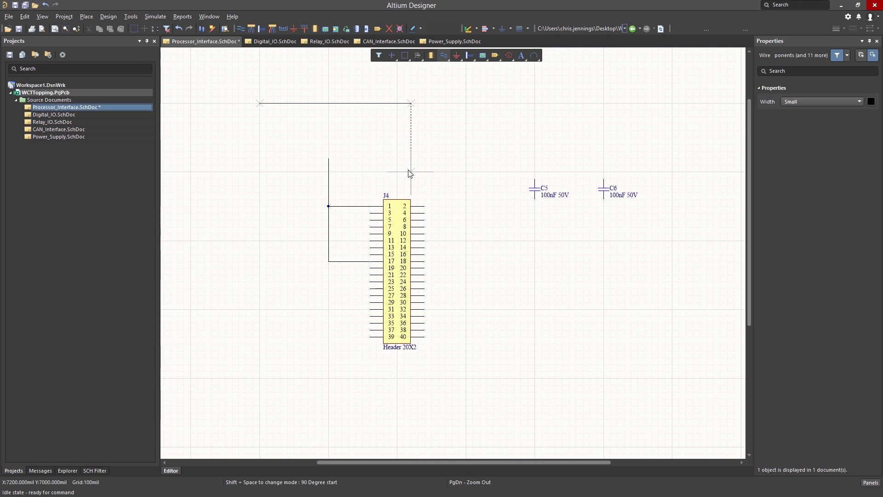
{"action": "key", "text": "space"}
{"action": "key", "text": "Escape"}
{"action": "key", "text": "Escape"}
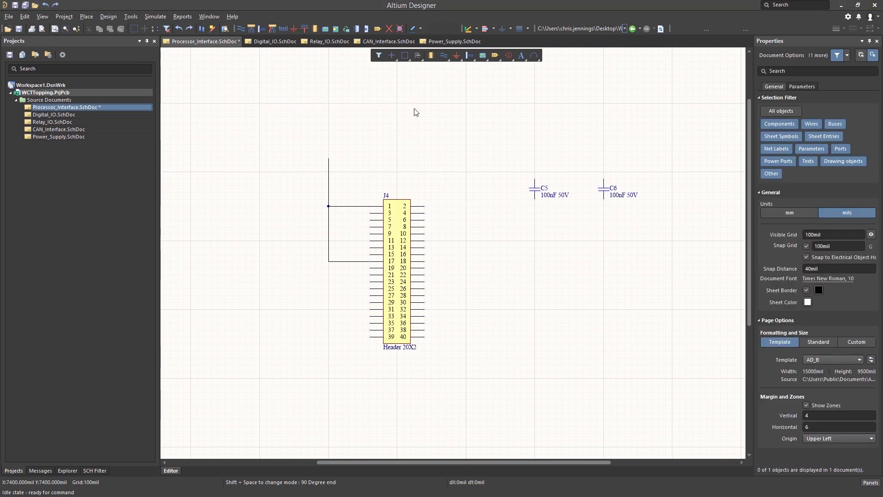
Draw a 900 mil horizontal wire outward from J4 pin 3
{"action": "left_click", "coordinate": [444, 59]}
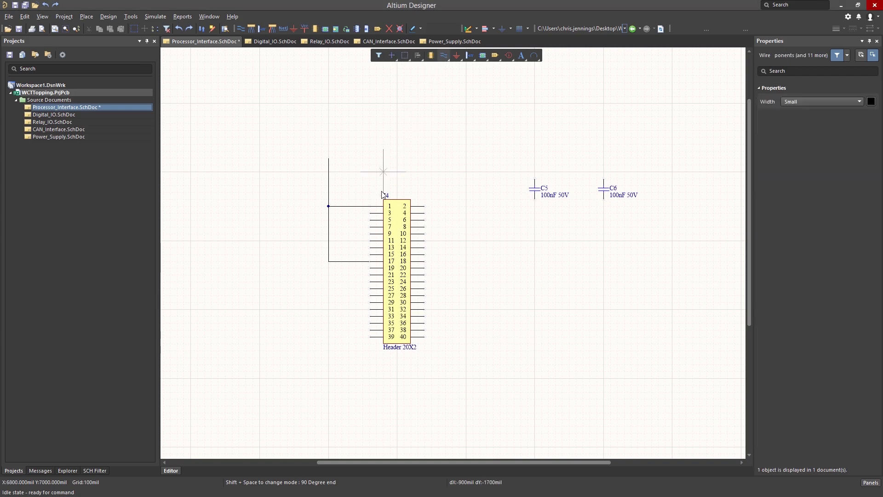
{"action": "left_click", "coordinate": [355, 214]}
{"action": "left_click", "coordinate": [308, 220]}
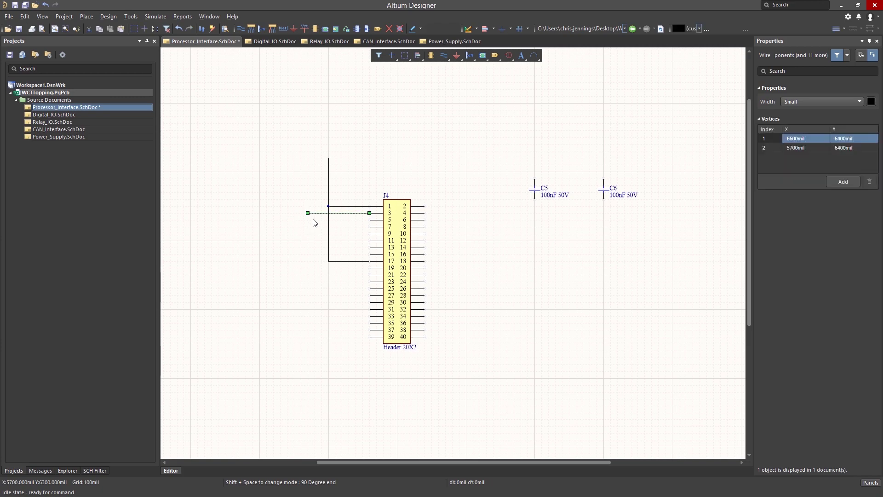
Copy the pin 3 wire and paste it onto J4 pins 5 and 7
{"action": "key", "text": "ctrl+c"}
{"action": "left_click", "coordinate": [296, 241]}
{"action": "key", "text": "ctrl+v"}
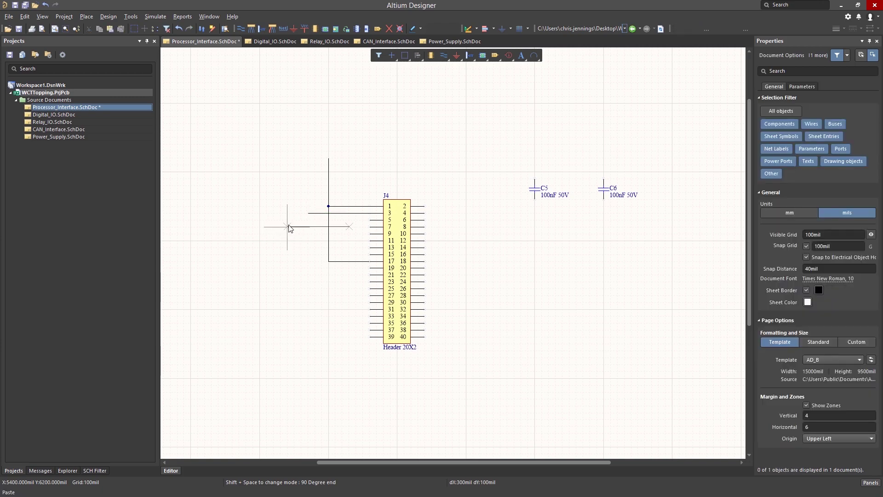
{"action": "left_click", "coordinate": [309, 220]}
{"action": "key", "text": "ctrl+v"}
{"action": "left_click", "coordinate": [307, 227]}
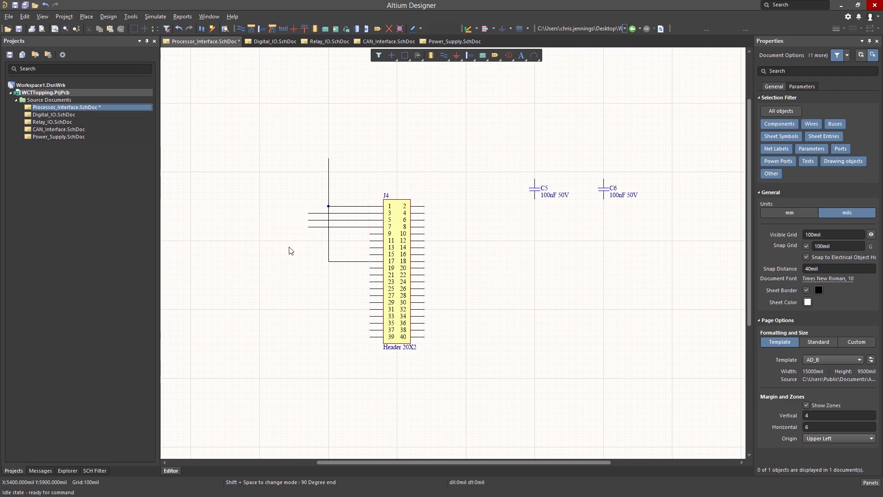
Smart Paste the pin 7 wire as a one-column array of 20 rows at 100 mil spacing onto J4's even-numbered pins
{"action": "left_click", "coordinate": [340, 227]}
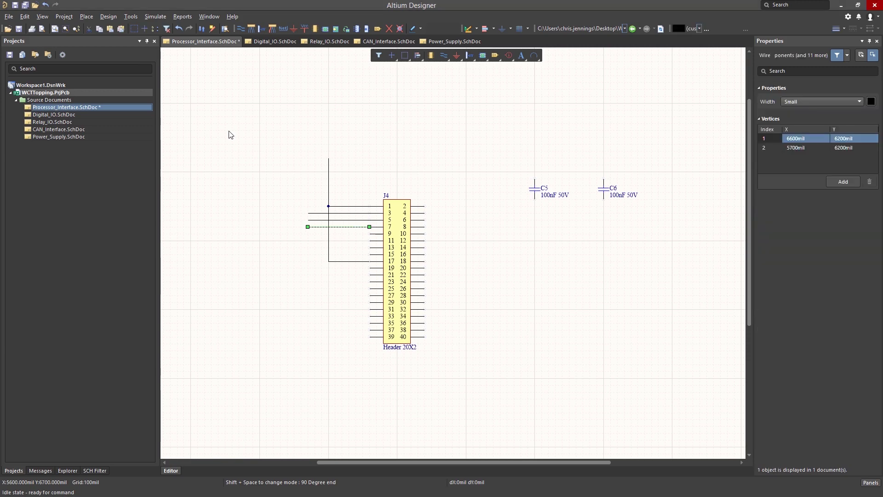
{"action": "left_click", "coordinate": [24, 17]}
{"action": "left_click", "coordinate": [48, 97]}
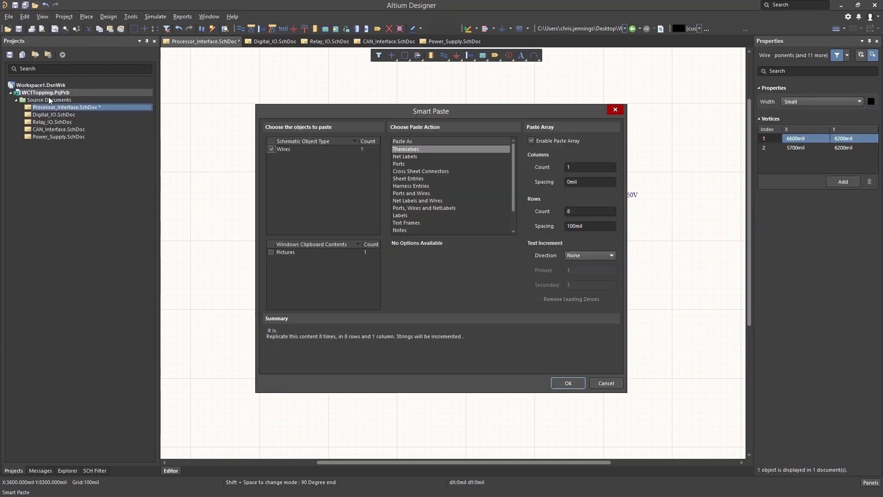
{"action": "left_click_drag", "start_coordinate": [316, 110], "coordinate": [159, 96]}
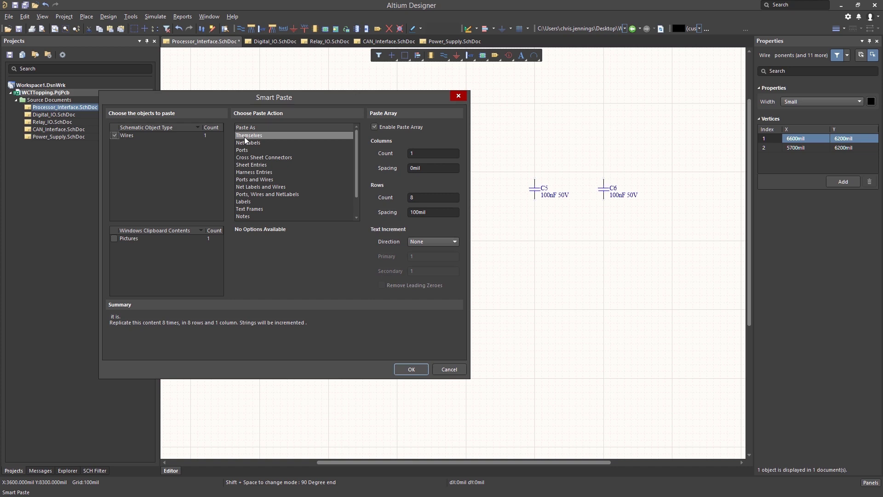
{"action": "left_click", "coordinate": [376, 125]}
{"action": "left_click", "coordinate": [377, 126]}
{"action": "double_click", "coordinate": [416, 199]}
{"action": "type", "text": "20"}
{"action": "key", "text": "Tab"}
{"action": "left_click", "coordinate": [411, 368]}
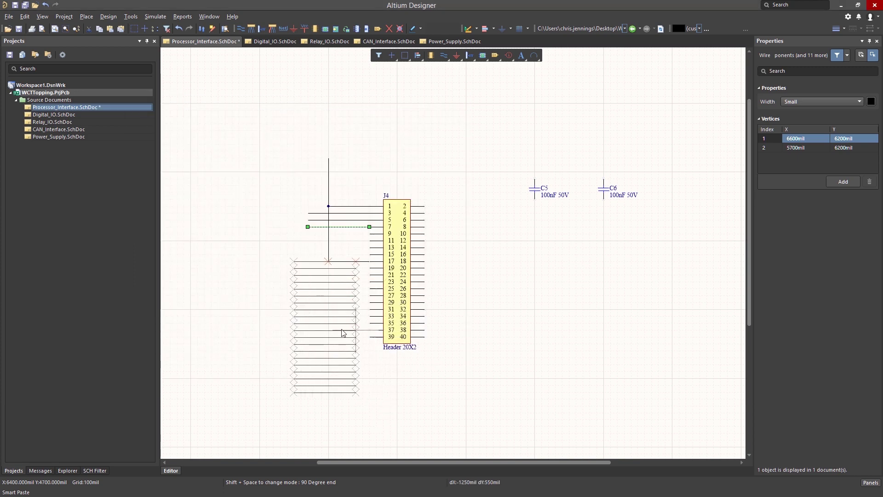
{"action": "left_click", "coordinate": [485, 277]}
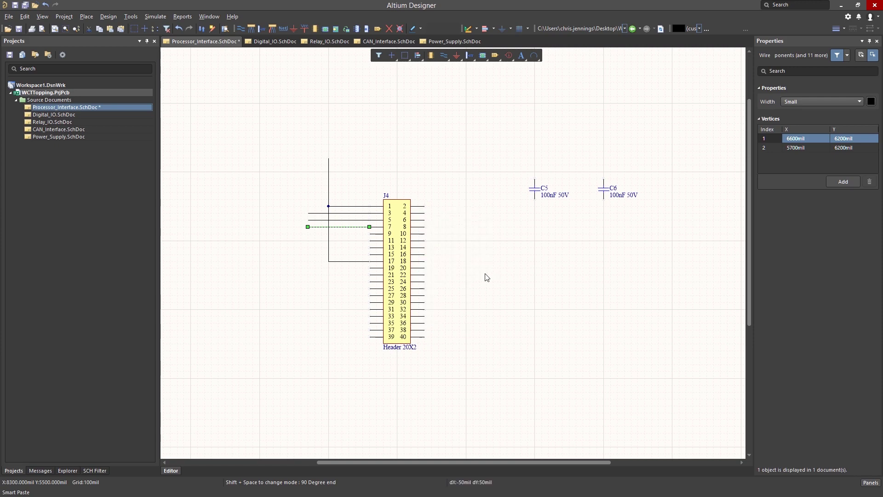
{"action": "left_click", "coordinate": [543, 289]}
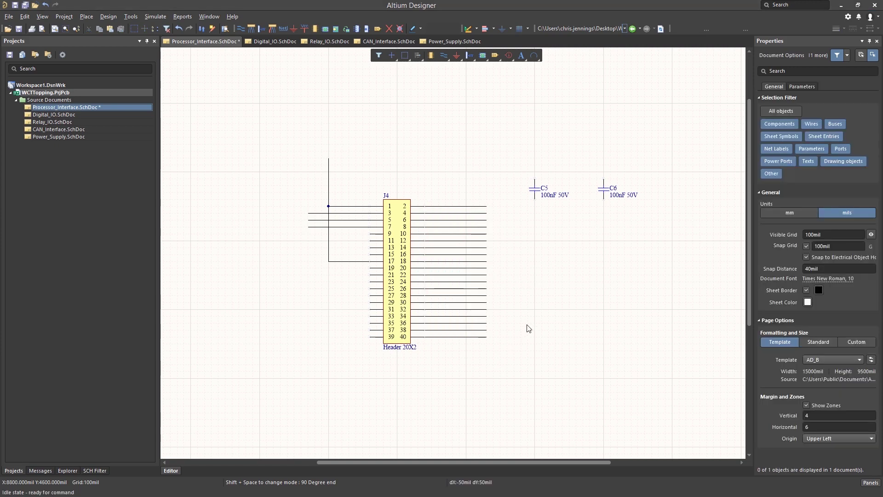
Copy wires from the even-numbered side onto J4's unwired odd pins 19 to 39 and 9 to 15
{"action": "left_click_drag", "start_coordinate": [531, 351], "coordinate": [436, 271]}
{"action": "key", "text": "ctrl+c"}
{"action": "key", "text": "ctrl+v"}
{"action": "left_click", "coordinate": [304, 316]}
{"action": "left_click_drag", "start_coordinate": [510, 227], "coordinate": [472, 260]}
{"action": "key", "text": "ctrl+c"}
{"action": "key", "text": "ctrl+v"}
{"action": "left_click", "coordinate": [305, 247]}
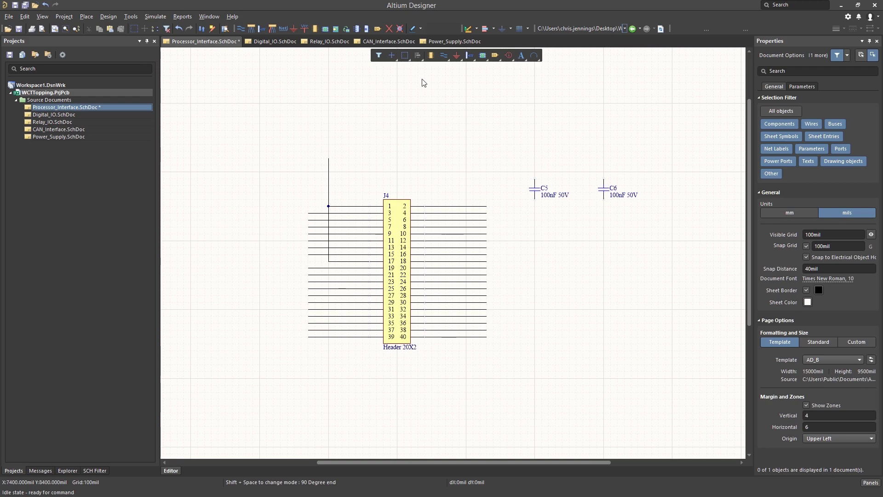
Start placing a GND power port and pause the placement to edit its properties
{"action": "left_click", "coordinate": [457, 56]}
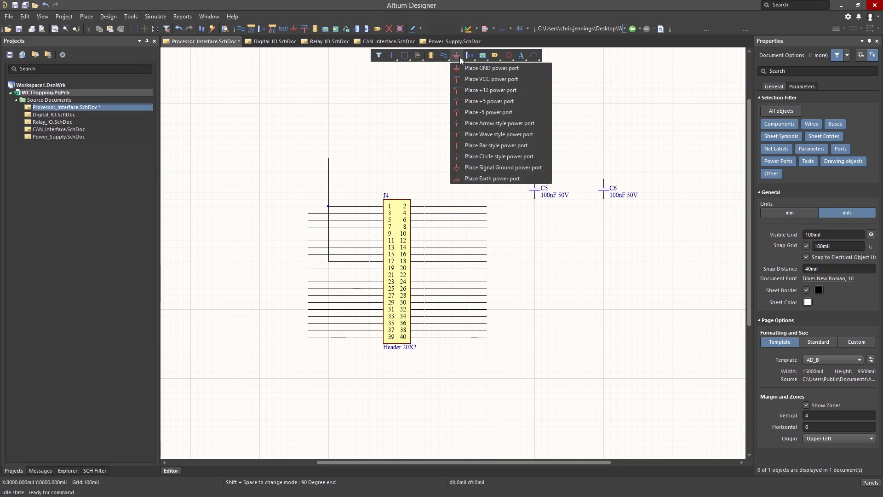
{"action": "left_click", "coordinate": [482, 70]}
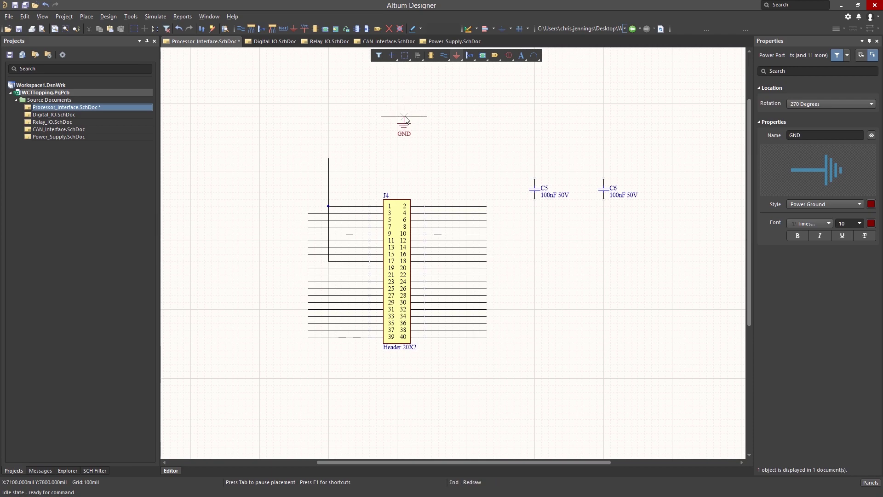
{"action": "key", "text": "Tab"}
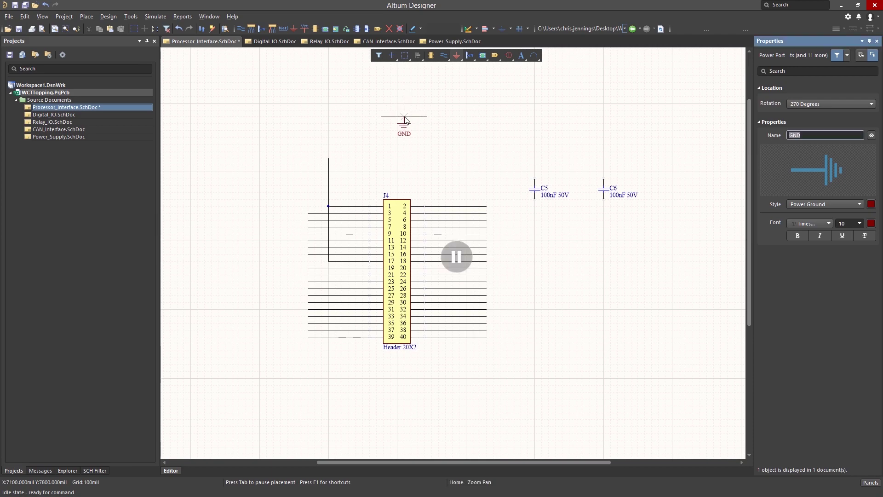
Rename the power port being placed to AGND
{"action": "left_click", "coordinate": [812, 137]}
{"action": "key", "text": "BackSpace"}
{"action": "key", "text": "BackSpace"}
{"action": "key", "text": "BackSpace"}
{"action": "type", "text": "AN"}
{"action": "key", "text": "BackSpace"}
{"action": "type", "text": "GND"}
Try the Signal Ground and Earth styles on the power port and set it back to Power Ground
{"action": "left_click", "coordinate": [824, 205]}
{"action": "left_click", "coordinate": [815, 255]}
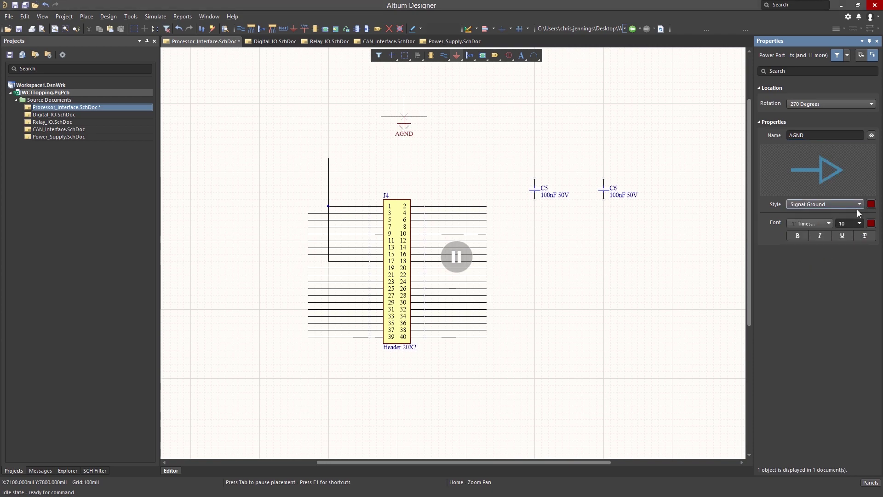
{"action": "left_click", "coordinate": [859, 205]}
{"action": "left_click", "coordinate": [829, 261]}
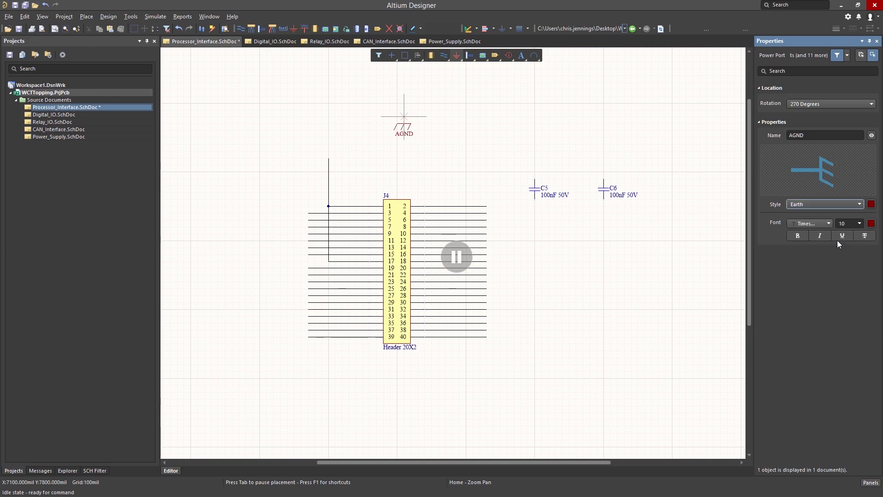
{"action": "left_click", "coordinate": [860, 205]}
{"action": "left_click", "coordinate": [816, 244]}
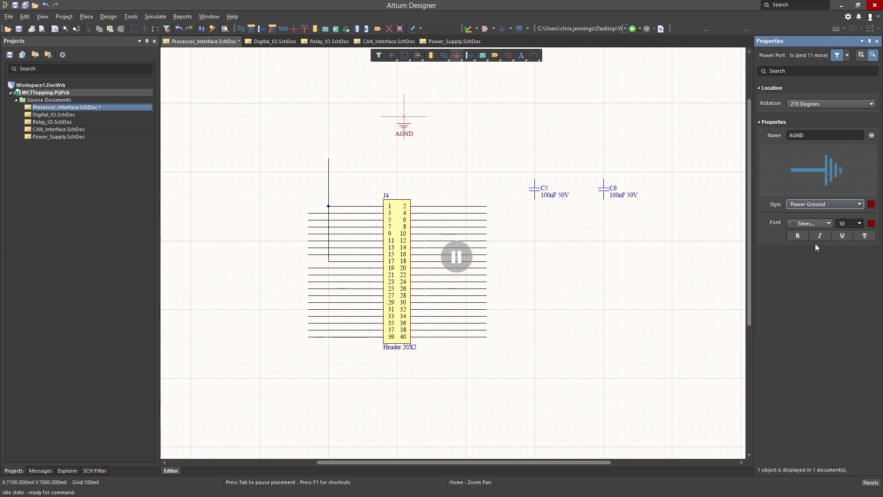
Name the power port GND and place one below each side of header J4
{"action": "double_click", "coordinate": [805, 135]}
{"action": "type", "text": "GND"}
{"action": "left_click", "coordinate": [456, 257]}
{"action": "left_click", "coordinate": [361, 359]}
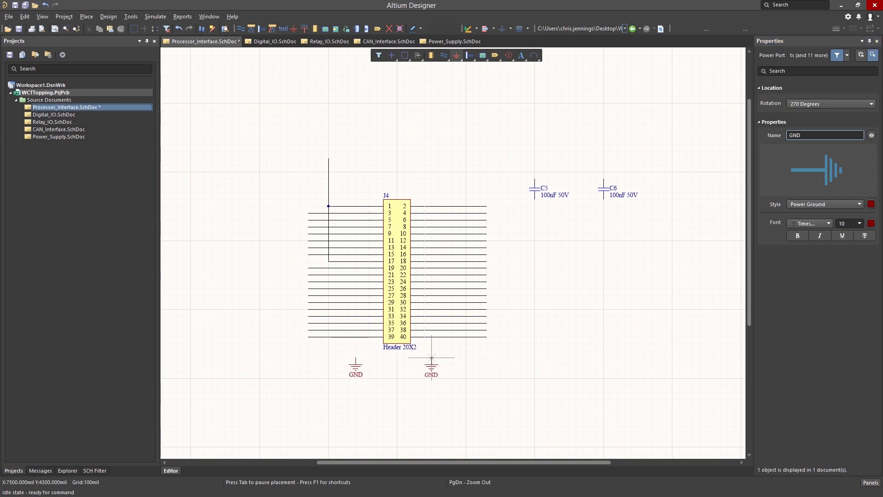
{"action": "left_click", "coordinate": [435, 359]}
Place GND power ports on the lower pins of capacitors C5 and C6
{"action": "right_click_drag", "start_coordinate": [462, 314], "coordinate": [572, 320]}
{"action": "left_click", "coordinate": [645, 211]}
{"action": "left_click", "coordinate": [714, 211]}
{"action": "right_click", "coordinate": [677, 307]}
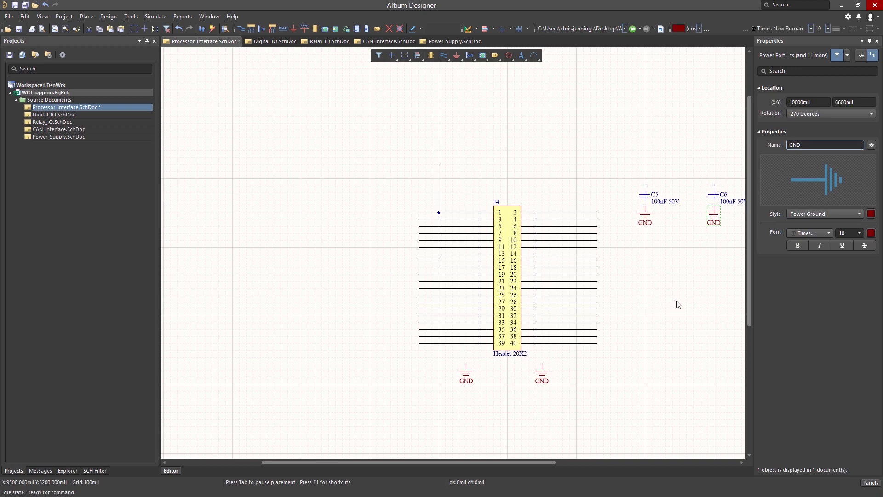
Shorten the wires on J4 pins 9, 25 and 39 so they end directly above the GND port on the odd-pin side
{"action": "left_click", "coordinate": [469, 241]}
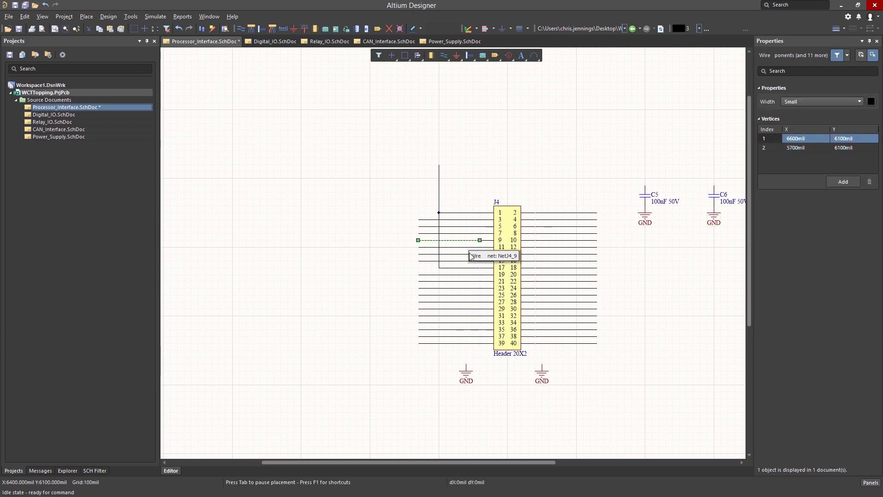
{"action": "left_click", "coordinate": [475, 295], "text": "shift"}
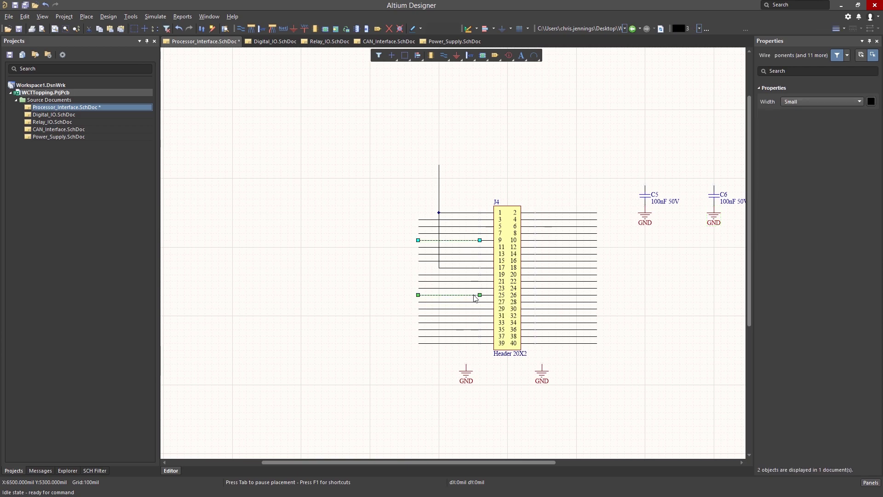
{"action": "left_click", "coordinate": [473, 343], "text": "shift"}
{"action": "key", "text": "ctrl+w"}
{"action": "left_click_drag", "start_coordinate": [429, 294], "coordinate": [469, 293]}
{"action": "left_click", "coordinate": [431, 367]}
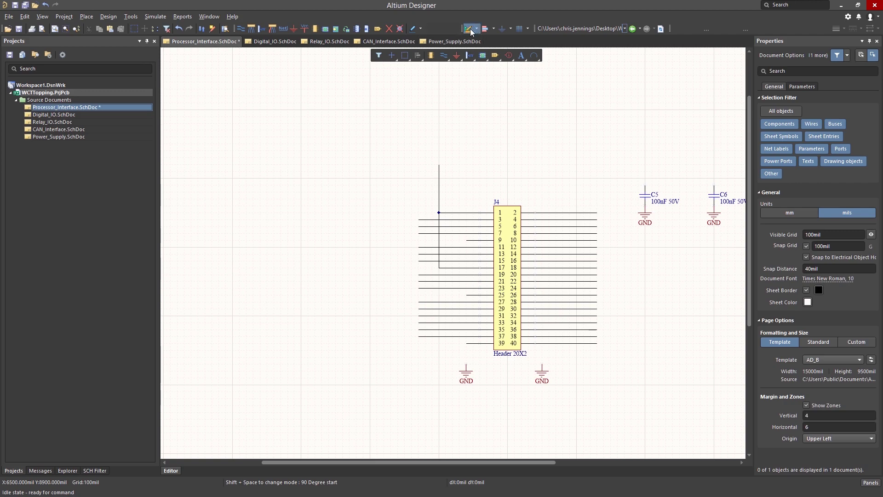
Draw a vertical wire from the end of the pin 9 wire through those of pins 25 and 39 to the GND port
{"action": "left_click", "coordinate": [444, 55]}
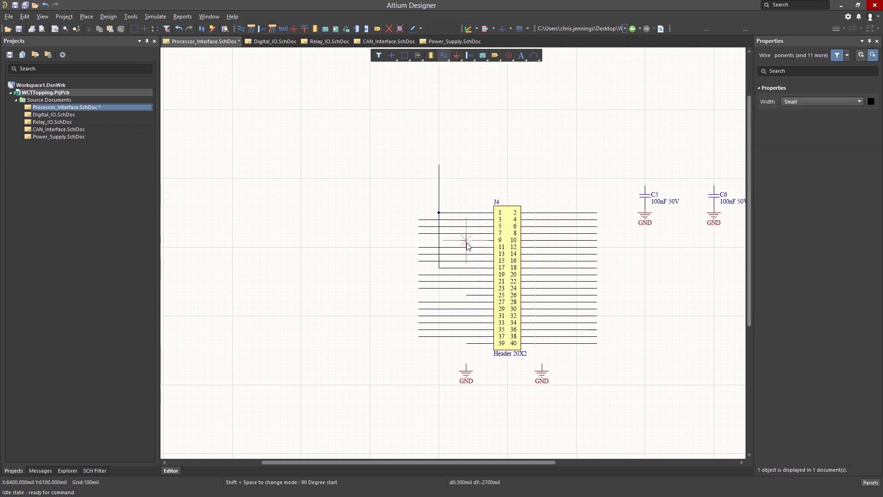
{"action": "left_click", "coordinate": [466, 240]}
{"action": "left_click", "coordinate": [466, 371]}
{"action": "key", "text": "Escape"}
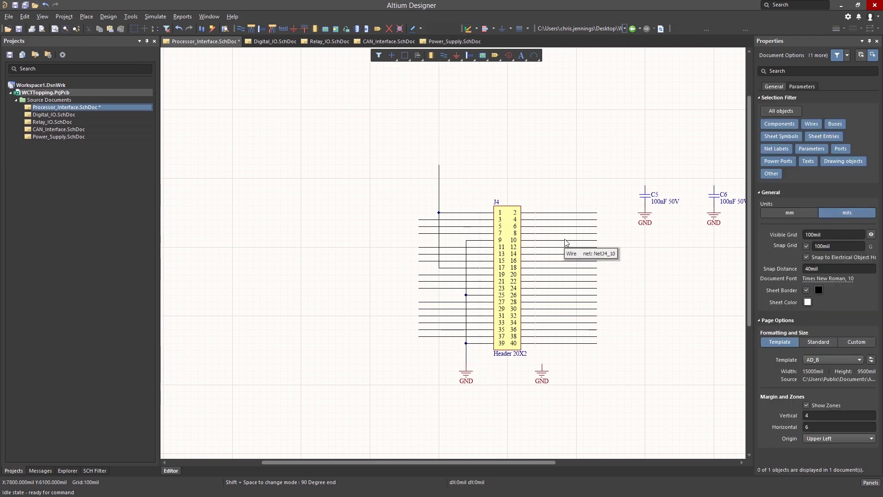
Shorten the wires on J4 pins 6, 14, 20, 30 and 34 and join them vertically to the even-side GND port
{"action": "left_click", "coordinate": [559, 226], "text": "shift"}
{"action": "left_click", "coordinate": [562, 254], "text": "shift"}
{"action": "left_click", "coordinate": [557, 275], "text": "shift"}
{"action": "left_click", "coordinate": [563, 308], "text": "shift"}
{"action": "left_click", "coordinate": [542, 233]}
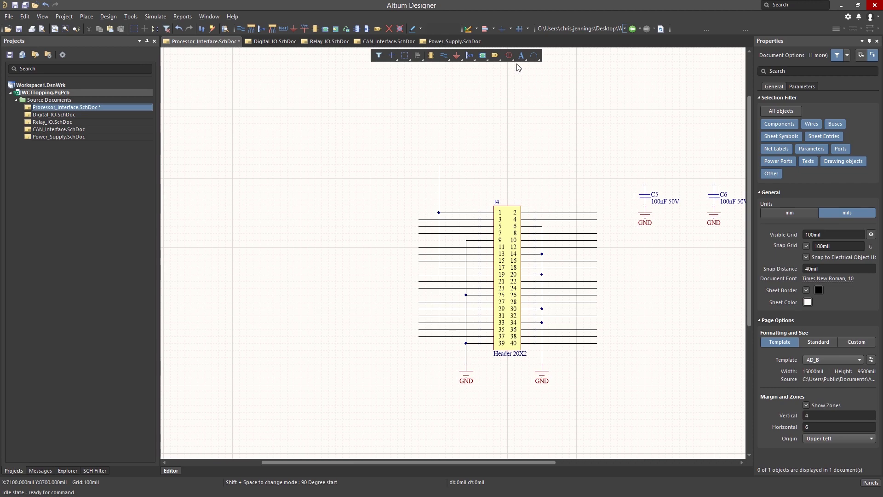
Place 5V power ports above the even-pin side of header J4 and on the upper pin of capacitor C5
{"action": "right_click", "coordinate": [456, 56]}
{"action": "left_click", "coordinate": [529, 91]}
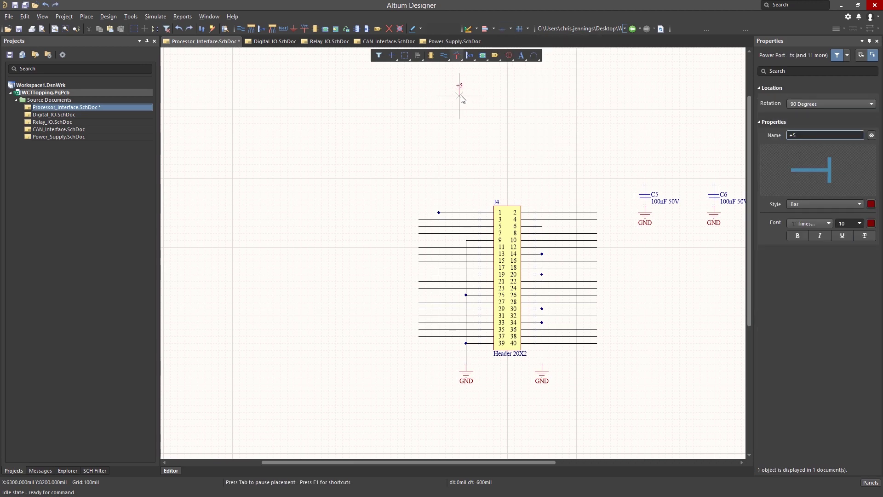
{"action": "key", "text": "Tab"}
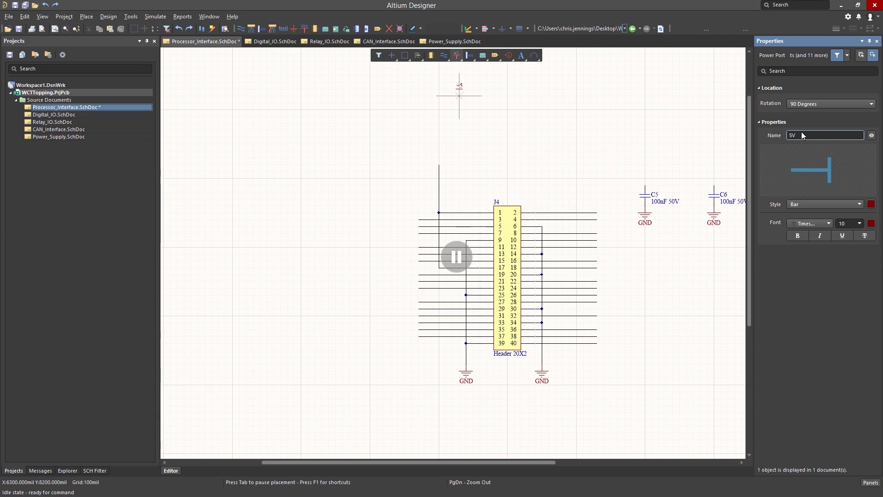
{"action": "key", "text": "Return"}
{"action": "left_click", "coordinate": [542, 177]}
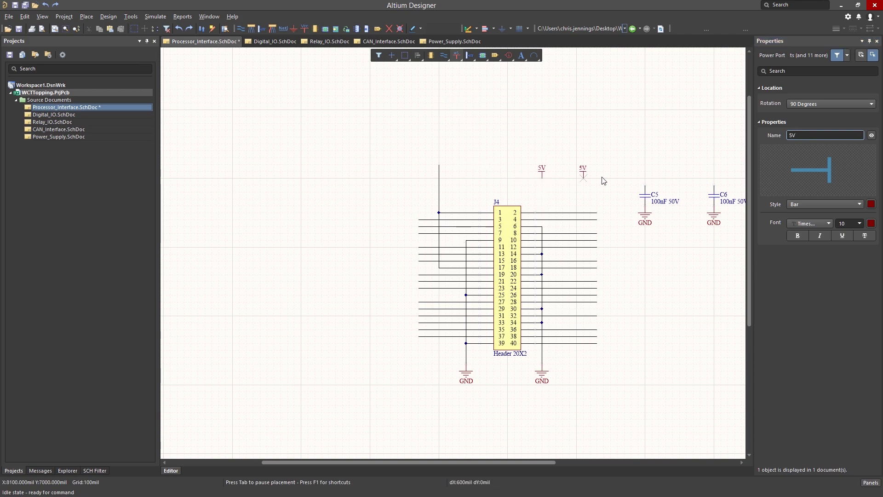
{"action": "left_click", "coordinate": [645, 184]}
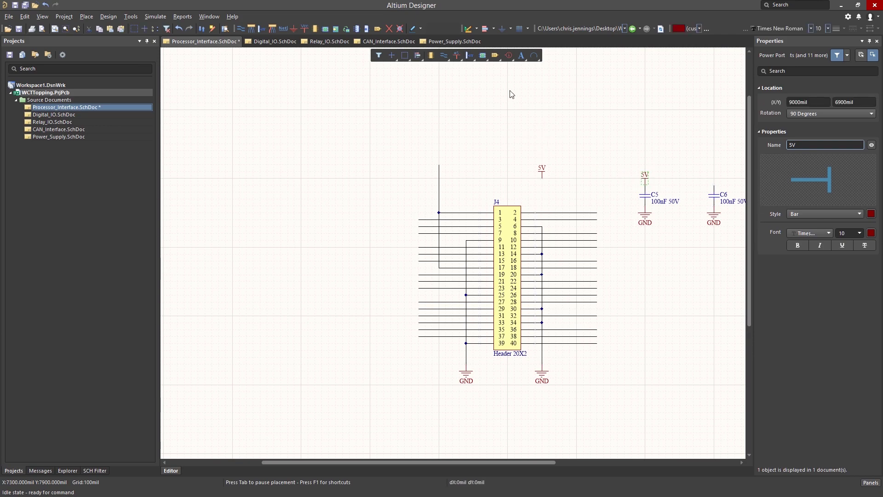
Place 3V3 power ports on the upper end of J4's odd-side supply wire and on the upper pin of capacitor C6
{"action": "key", "text": "Tab"}
{"action": "type", "text": "3V3"}
{"action": "key", "text": "Return"}
{"action": "left_click", "coordinate": [439, 165]}
{"action": "left_click", "coordinate": [714, 182]}
{"action": "key", "text": "Escape"}
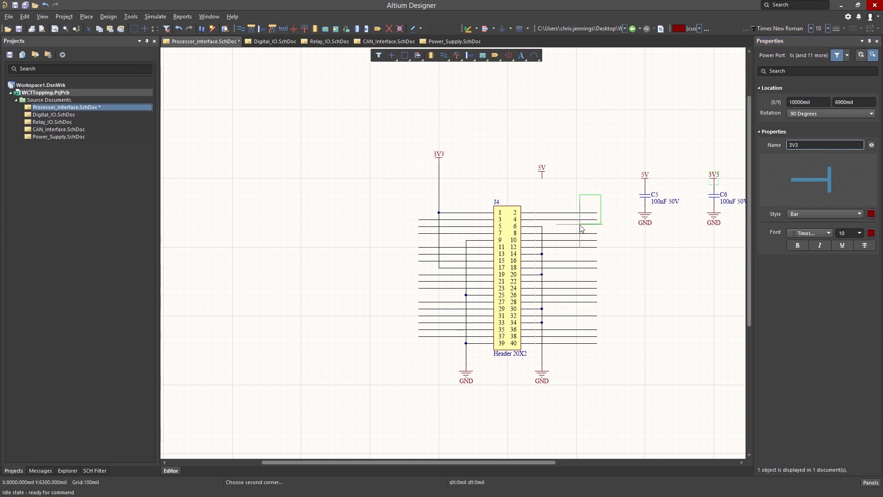
Wire J4 pins 2 and 4 up to the 5V port and lower the odd-side 3V3 port level with it
{"action": "key", "text": "ctrl+w"}
{"action": "left_click", "coordinate": [542, 213]}
{"action": "key", "text": "Escape"}
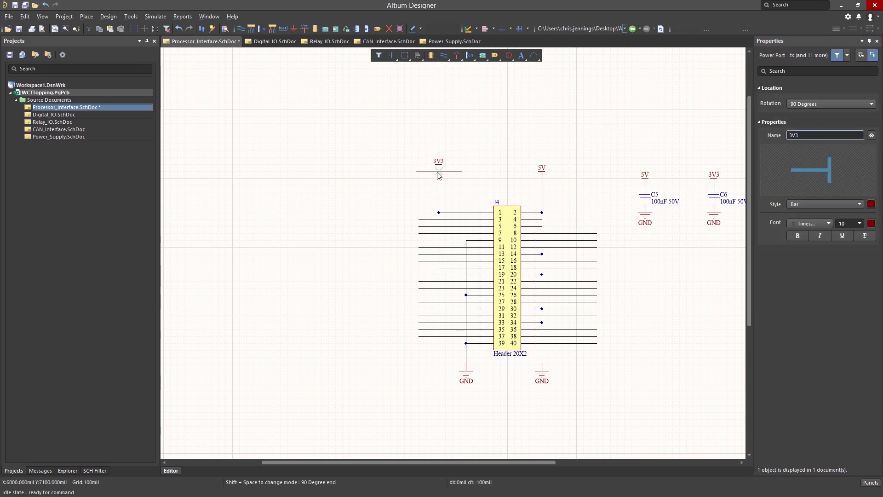
{"action": "left_click", "coordinate": [439, 169]}
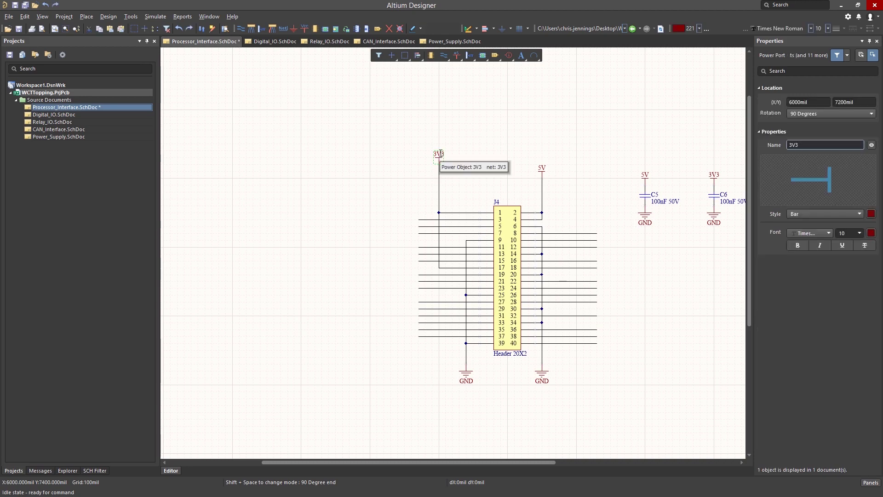
{"action": "left_click", "coordinate": [406, 172]}
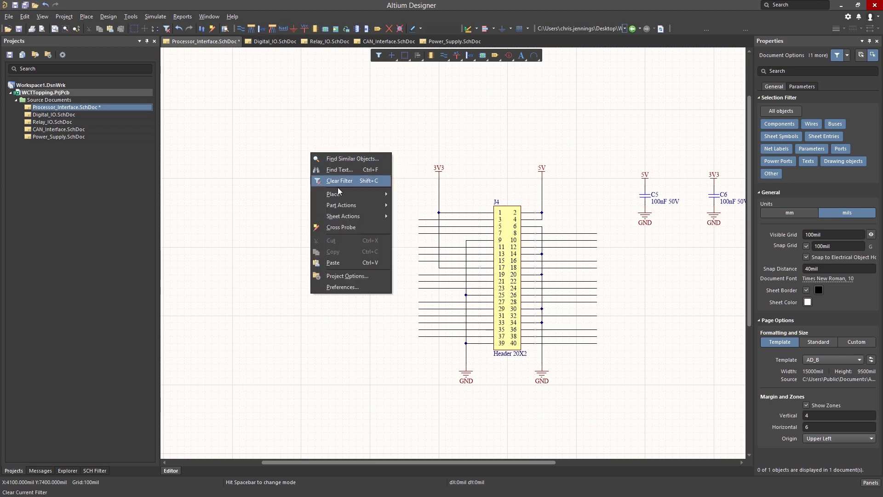
Place net labels GPIO2, GPIO3 and GPIO4 on the wires of J4 pins 3, 5 and 7
{"action": "mouse_move", "coordinate": [345, 195]}
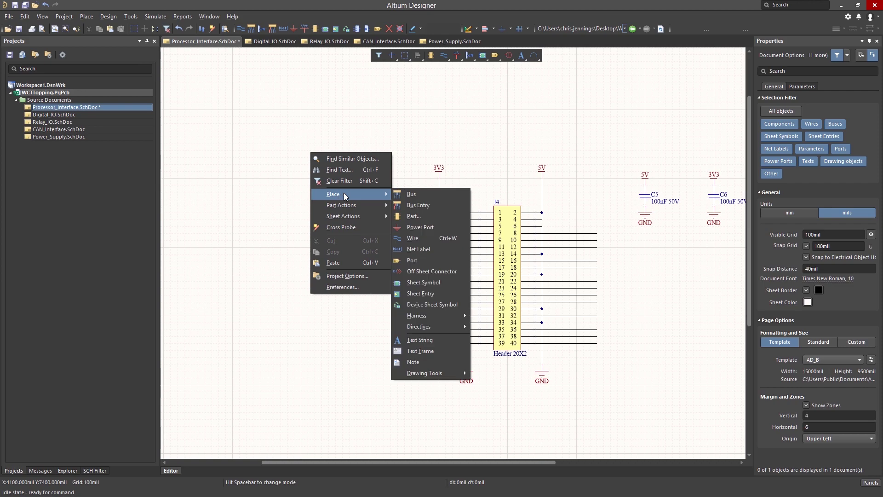
{"action": "left_click", "coordinate": [420, 249]}
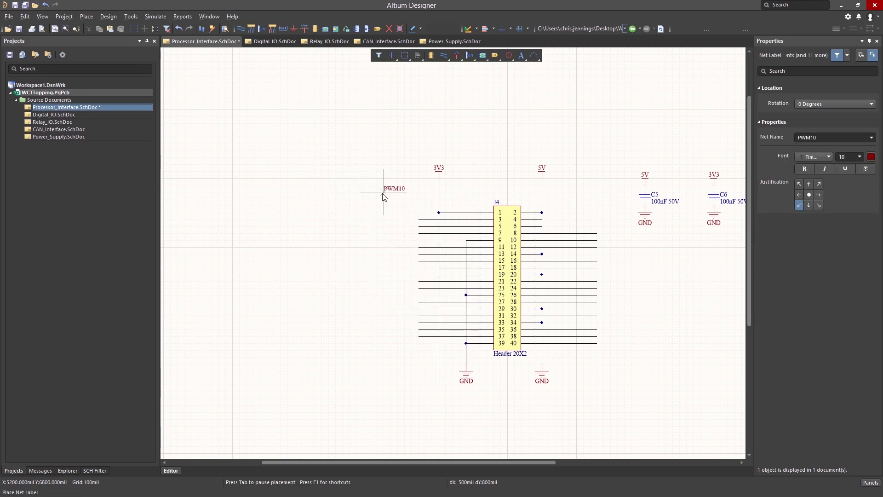
{"action": "key", "text": "Tab"}
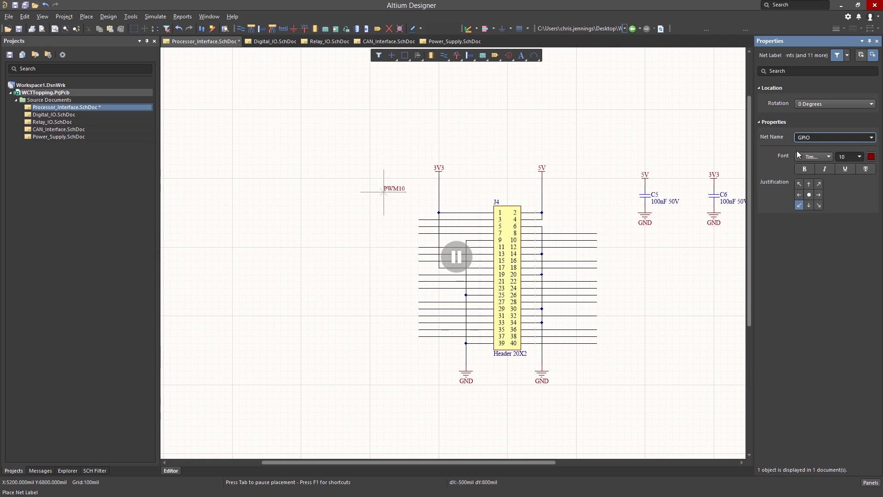
{"action": "type", "text": "GPIO2"}
{"action": "key", "text": "Return"}
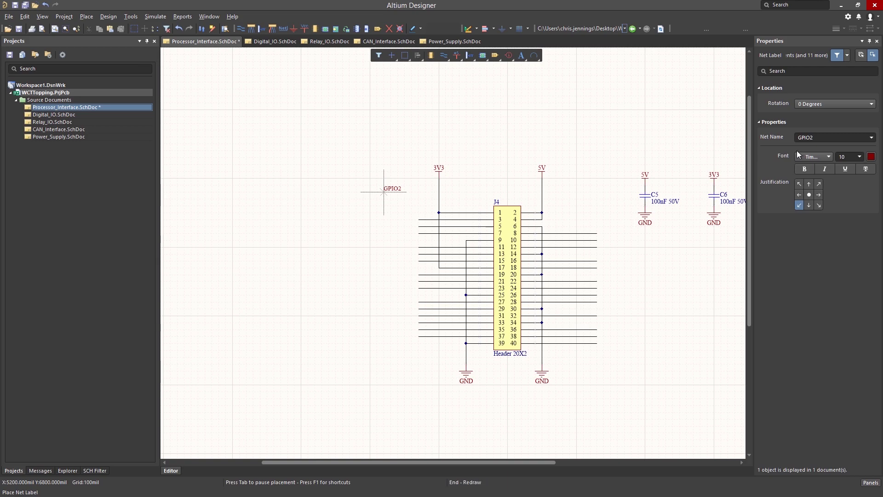
{"action": "left_click", "coordinate": [453, 220]}
{"action": "left_click", "coordinate": [452, 226]}
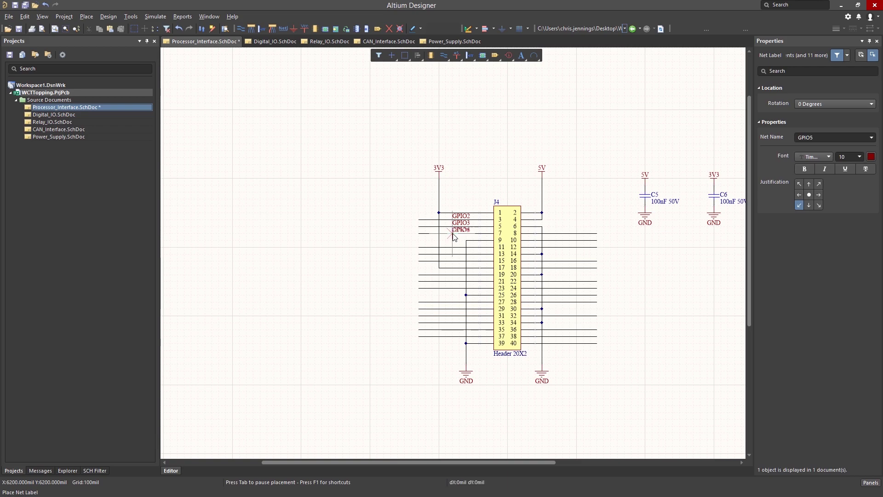
{"action": "left_click", "coordinate": [453, 234]}
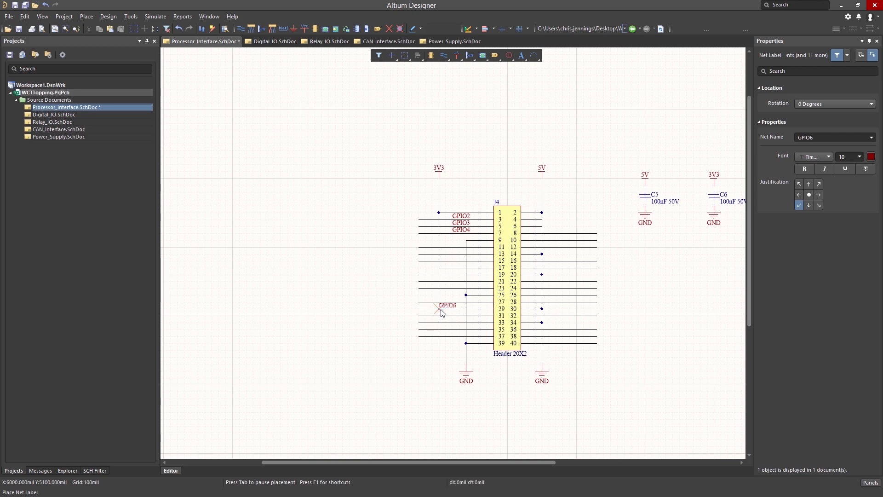
Place net labels GPIO5, GPIO6 and GPIO7 on the wires of J4 pins 29, 31 and 26
{"action": "left_click", "coordinate": [440, 308]}
{"action": "left_click", "coordinate": [439, 316]}
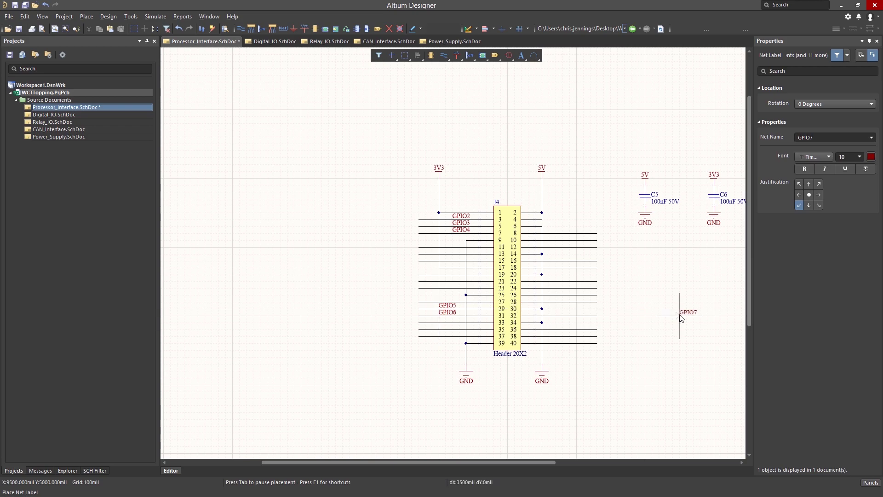
{"action": "left_click", "coordinate": [569, 299]}
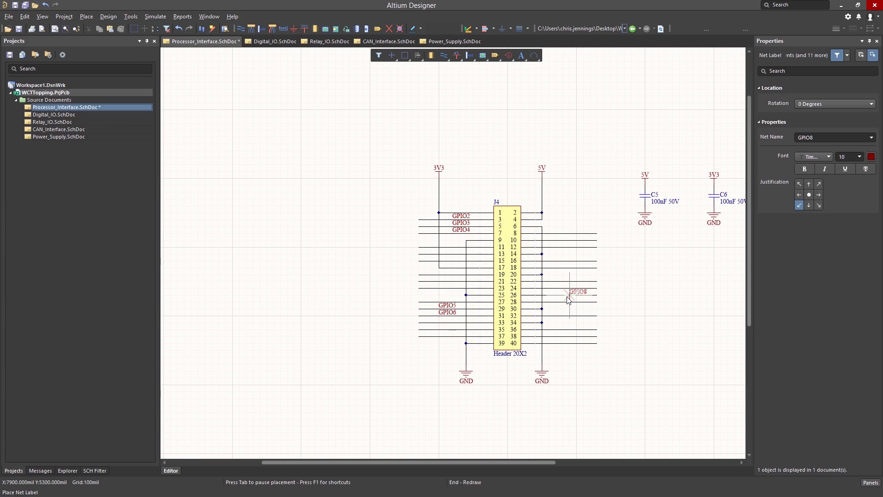
{"action": "left_click", "coordinate": [570, 295]}
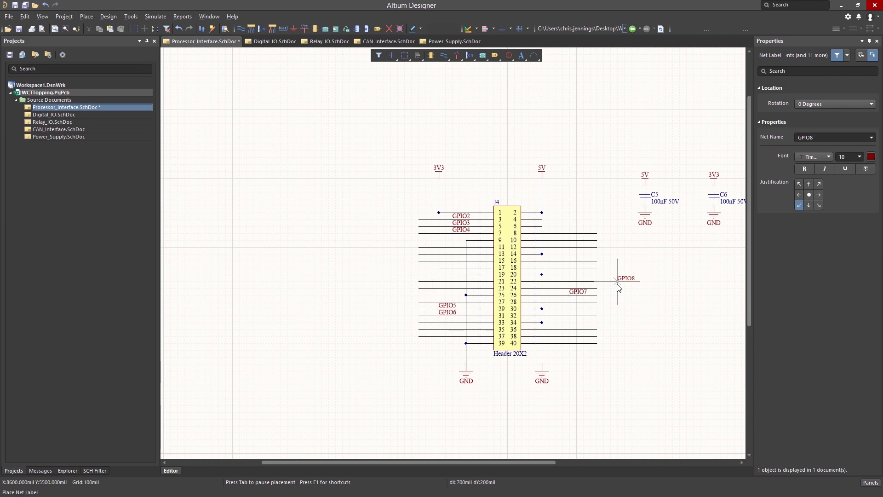
Place net labels GPIO14, GPIO15 and GPIO16 on the wires of J4 pins 8, 10 and 36
{"action": "key", "text": "Tab"}
{"action": "type", "text": "GPIO14"}
{"action": "key", "text": "Return"}
{"action": "left_click", "coordinate": [569, 233]}
{"action": "left_click", "coordinate": [570, 240]}
{"action": "left_click", "coordinate": [569, 329]}
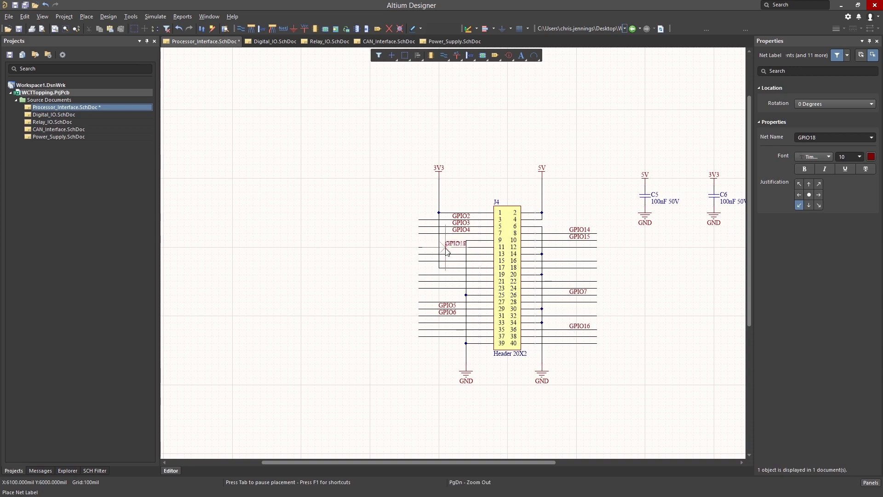
Place net labels GPIO17 to GPIO20 on the wires of J4 pins 11, 12, 35 and 38, and drop GPIO21 on empty sheet space
{"action": "left_click", "coordinate": [569, 247]}
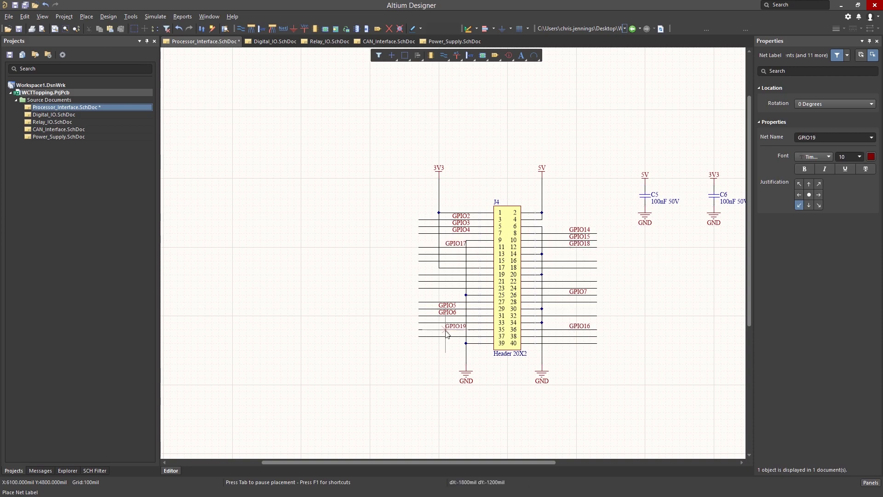
{"action": "left_click", "coordinate": [439, 329]}
{"action": "left_click", "coordinate": [570, 336]}
{"action": "left_click", "coordinate": [267, 261]}
Place net labels GPIO22 to GPIO27 on J4 pins 15, 16, 18, 22, 37 and 13, and remove the stray GPIO21 label
{"action": "left_click", "coordinate": [446, 260]}
{"action": "left_click", "coordinate": [570, 261]}
{"action": "left_click", "coordinate": [570, 267]}
{"action": "left_click", "coordinate": [569, 281]}
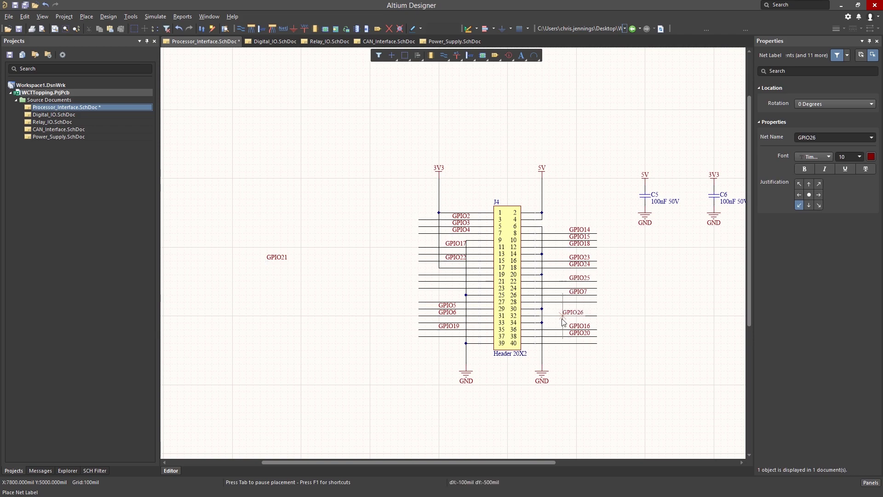
{"action": "left_click", "coordinate": [440, 336]}
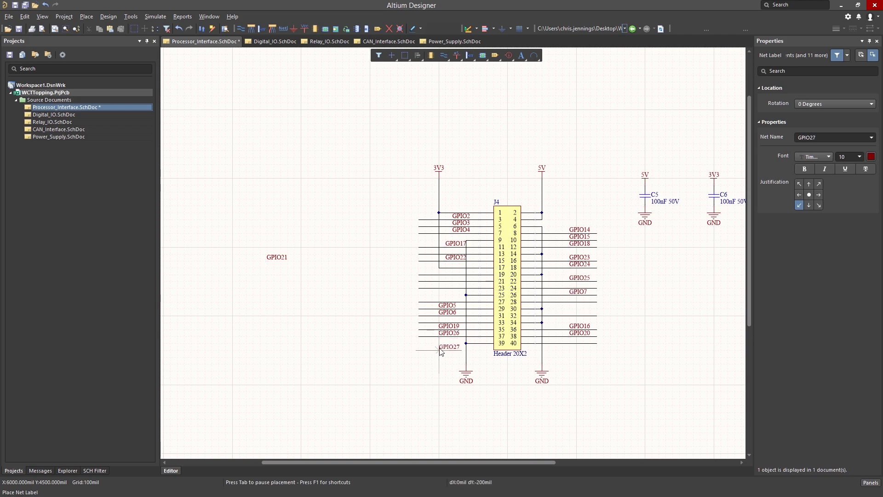
{"action": "left_click", "coordinate": [447, 254]}
{"action": "right_click", "coordinate": [390, 294]}
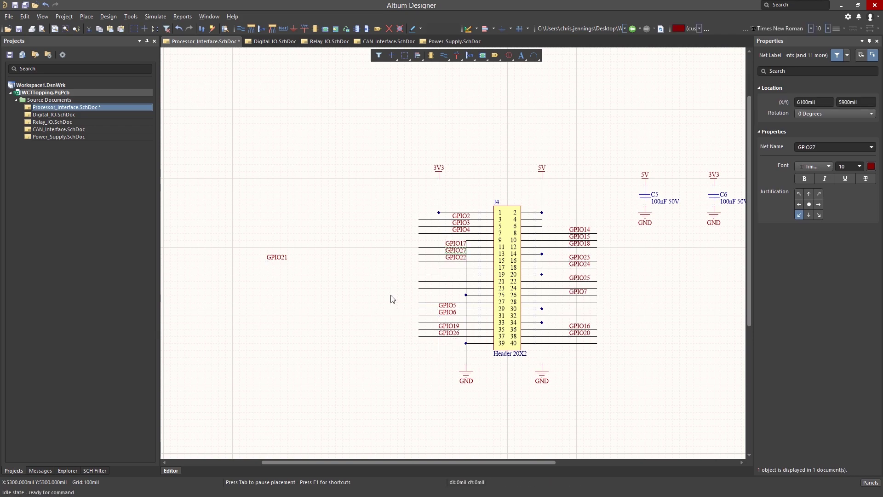
{"action": "key", "text": "Escape"}
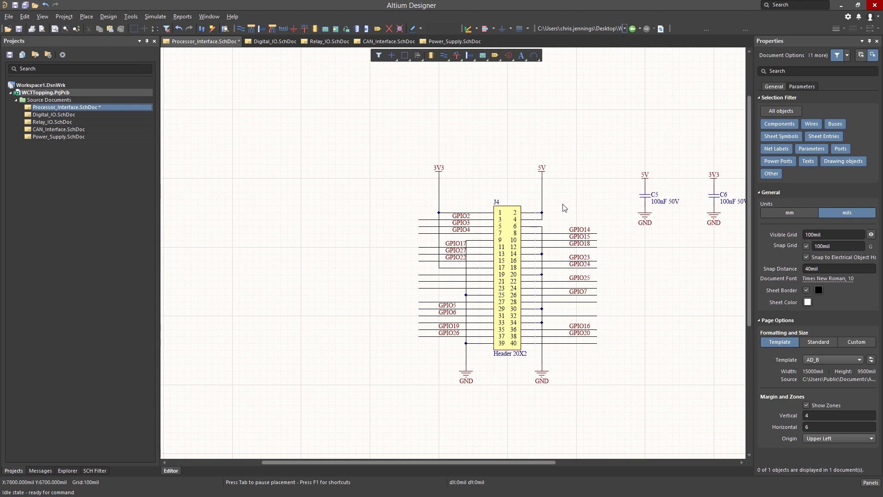
Try moving the GPIO14, GPIO15 and GPIO18 labels in against header J4, and undo the move
{"action": "left_click", "coordinate": [549, 234]}
{"action": "left_click", "coordinate": [553, 247]}
{"action": "key", "text": "Delete"}
{"action": "left_click_drag", "start_coordinate": [558, 206], "coordinate": [535, 236]}
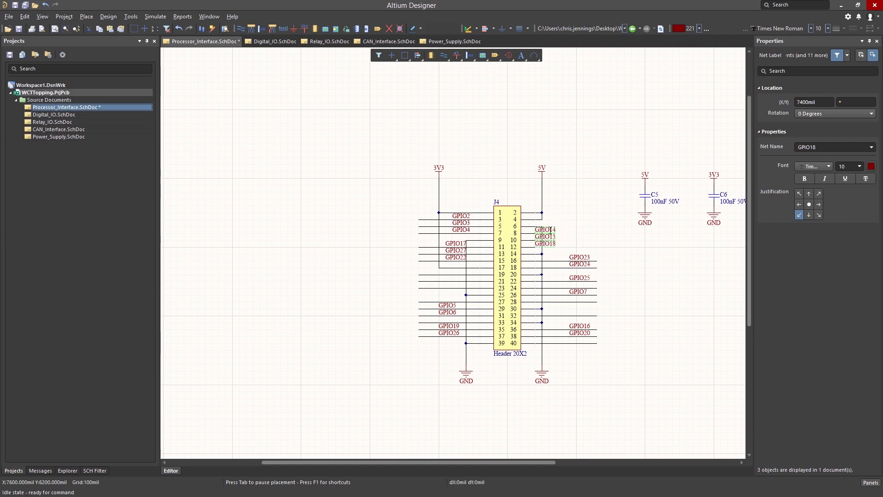
{"action": "key", "text": "ctrl+z"}
Move the GPIO14, GPIO15 and GPIO18 labels outward along their wires and bring them back toward header J4
{"action": "left_click_drag", "start_coordinate": [569, 231], "coordinate": [589, 231]}
{"action": "left_click", "coordinate": [589, 189]}
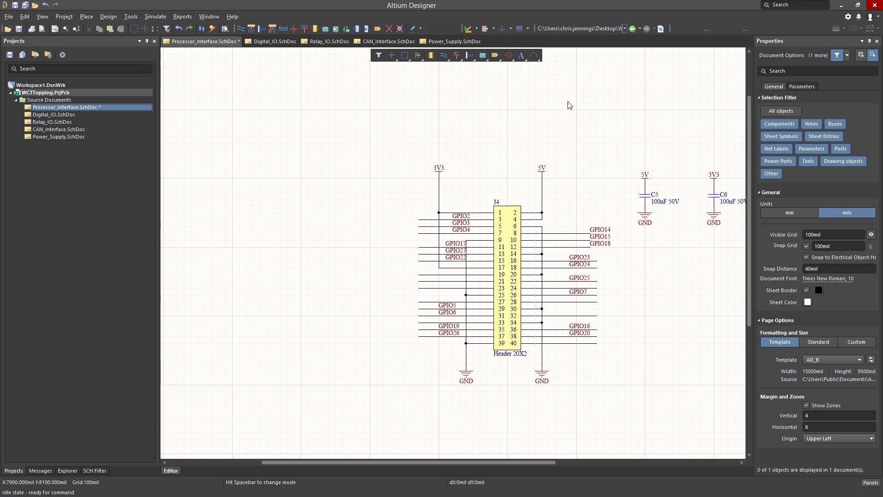
{"action": "left_click_drag", "start_coordinate": [575, 198], "coordinate": [624, 246]}
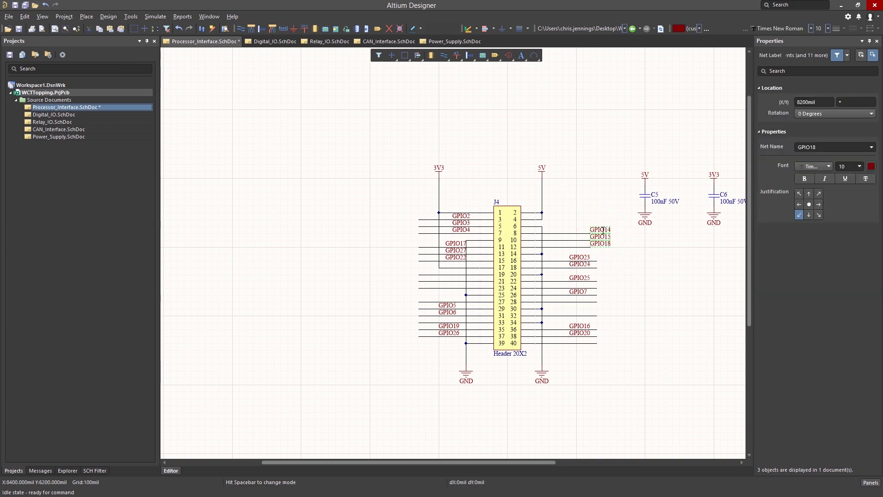
{"action": "left_click_drag", "start_coordinate": [600, 229], "coordinate": [580, 230]}
{"action": "left_click", "coordinate": [622, 248]}
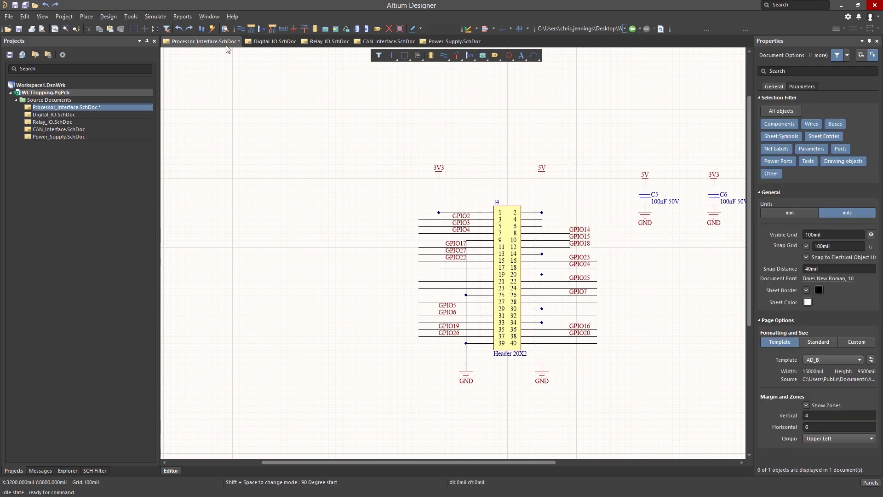
Select the wires of J4 pins 8, 10 and 12 with a touching line and extend them to match the neighbouring wires
{"action": "left_click", "coordinate": [25, 16]}
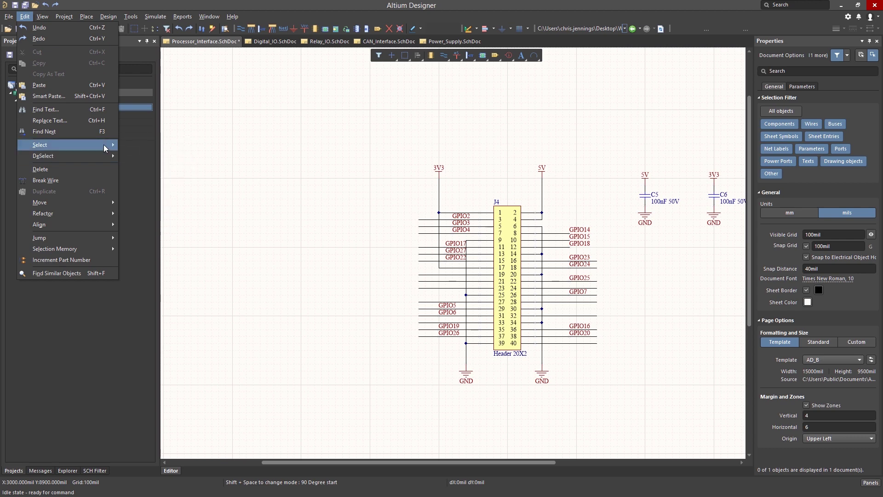
{"action": "mouse_move", "coordinate": [104, 145]}
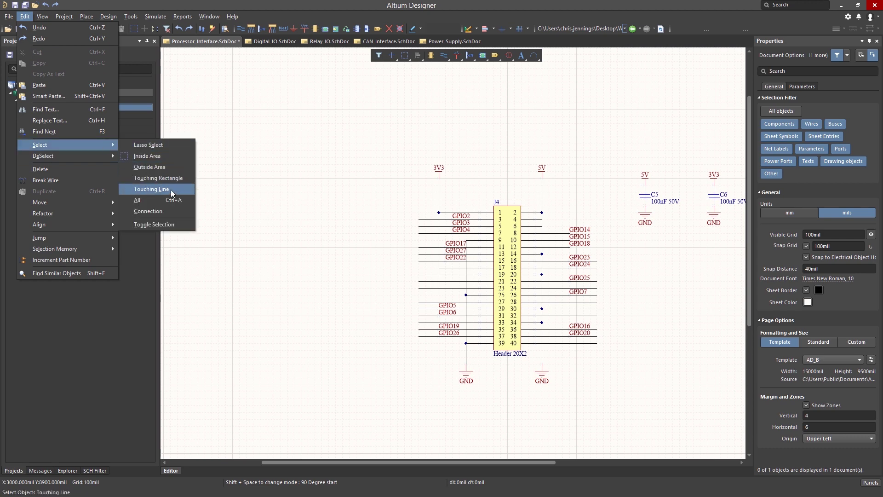
{"action": "left_click", "coordinate": [335, 191]}
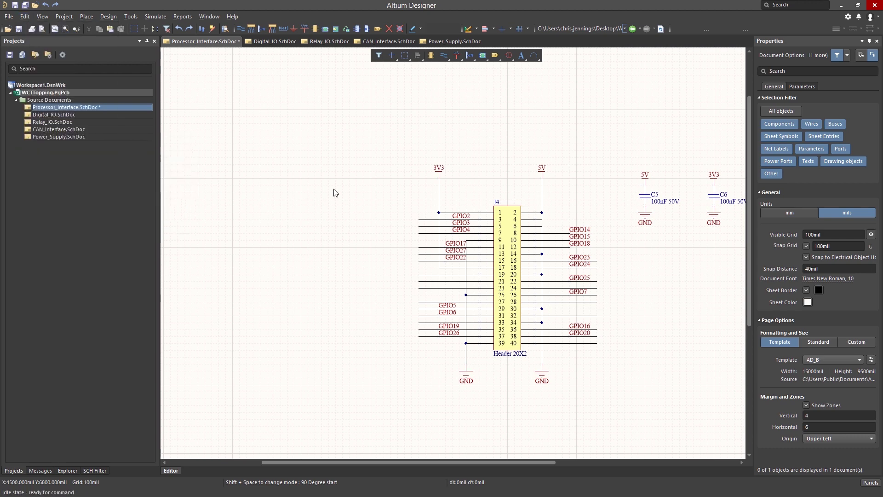
{"action": "right_click", "coordinate": [581, 152]}
{"action": "key", "text": "s"}
{"action": "key", "text": "l"}
{"action": "left_click", "coordinate": [557, 227]}
{"action": "left_click", "coordinate": [559, 259]}
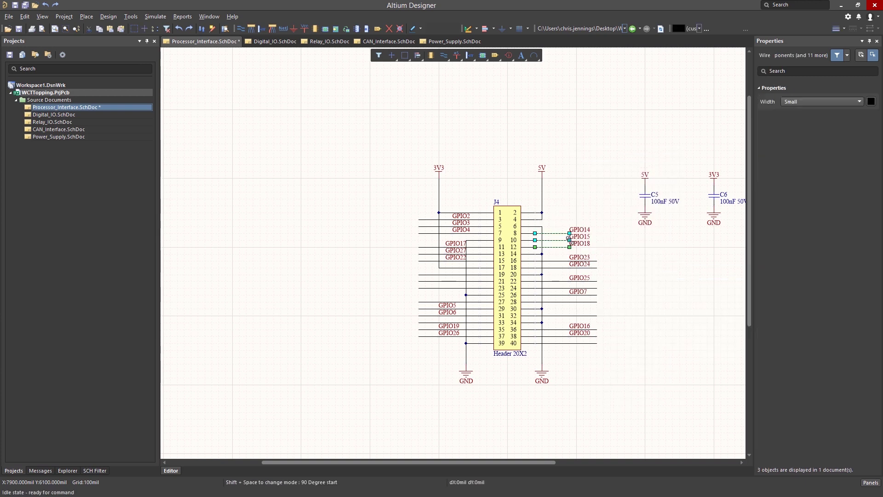
{"action": "key", "text": "ctrl+w"}
{"action": "key", "text": "Escape"}
{"action": "left_click", "coordinate": [640, 268]}
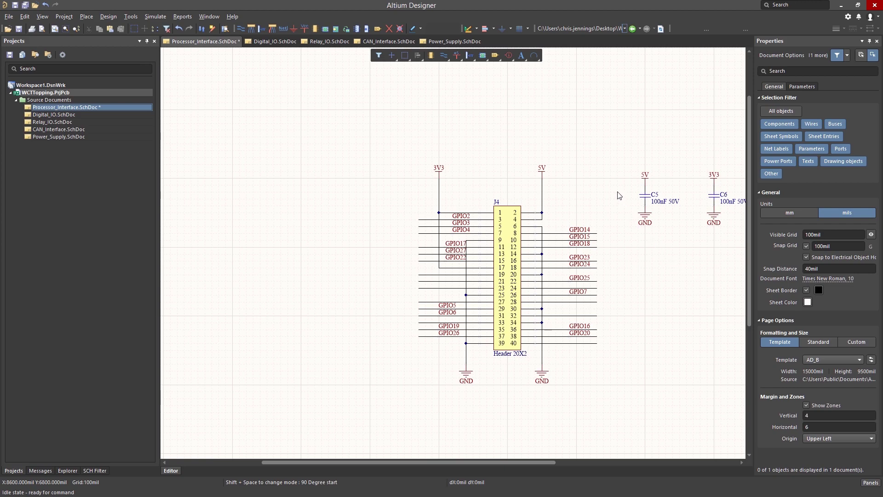
Place a yellow-filled output port named \C\S at the end of the wire from J4 pin 24
{"action": "right_click", "coordinate": [582, 122]}
{"action": "mouse_move", "coordinate": [604, 163]}
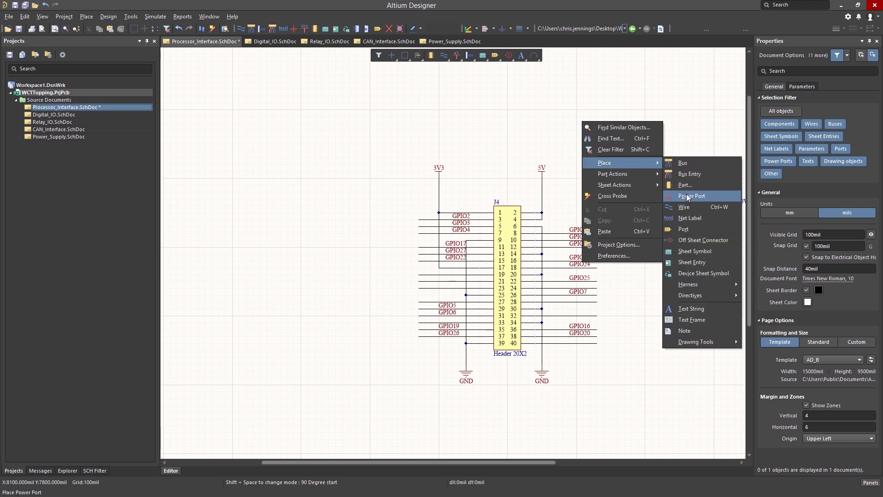
{"action": "left_click", "coordinate": [684, 229]}
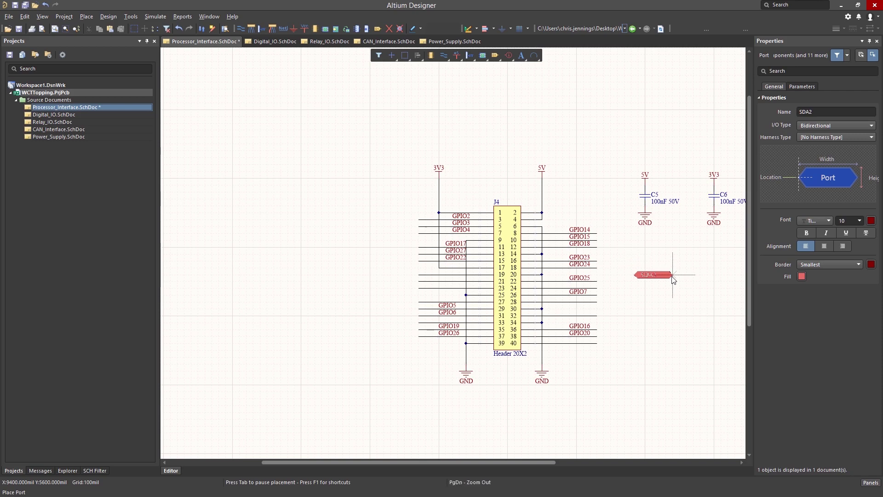
{"action": "key", "text": "Tab"}
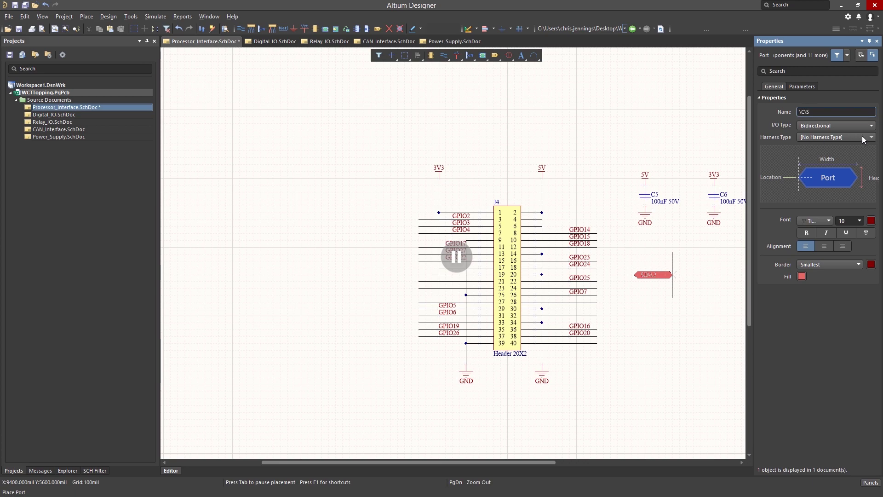
{"action": "left_click", "coordinate": [834, 125]}
{"action": "left_click", "coordinate": [838, 144]}
{"action": "left_click", "coordinate": [802, 276]}
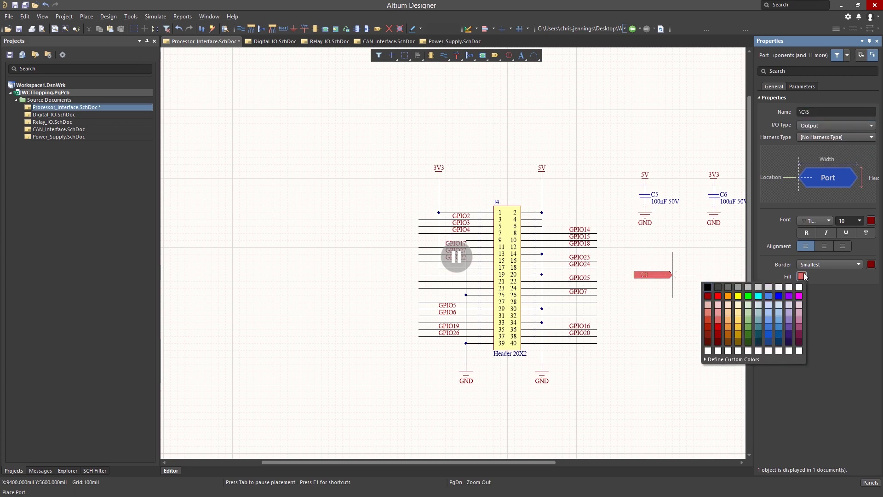
{"action": "left_click", "coordinate": [739, 296]}
{"action": "left_click", "coordinate": [624, 288]}
{"action": "key", "text": "Escape"}
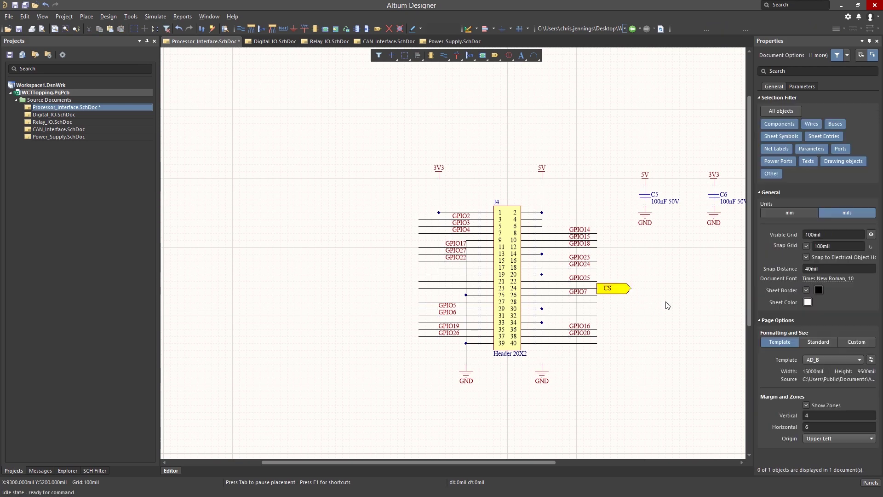
Inspect the CS port's name and the Single '\' Negation option in the schematic Graphical Editing preferences
{"action": "left_click", "coordinate": [622, 290]}
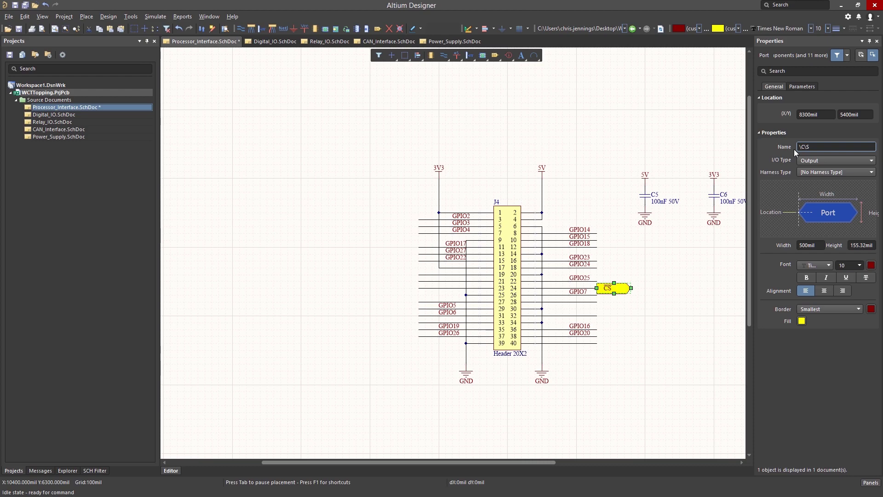
{"action": "left_click", "coordinate": [847, 17]}
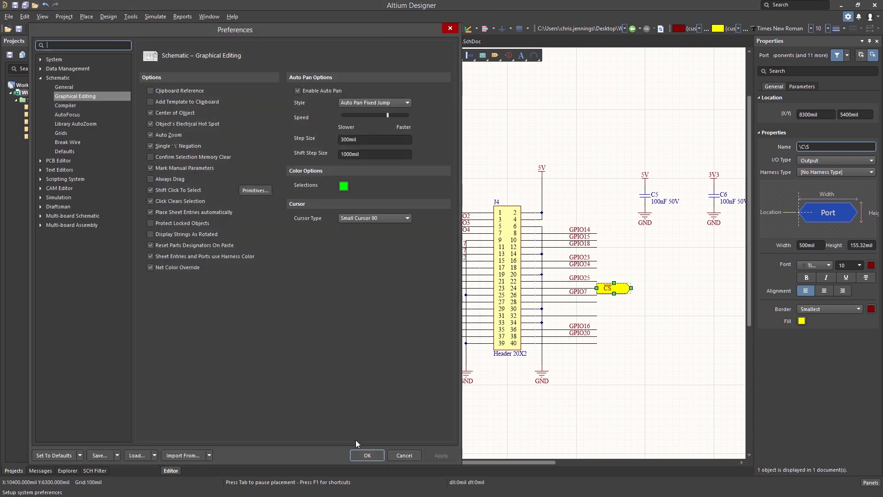
{"action": "left_click", "coordinate": [367, 456]}
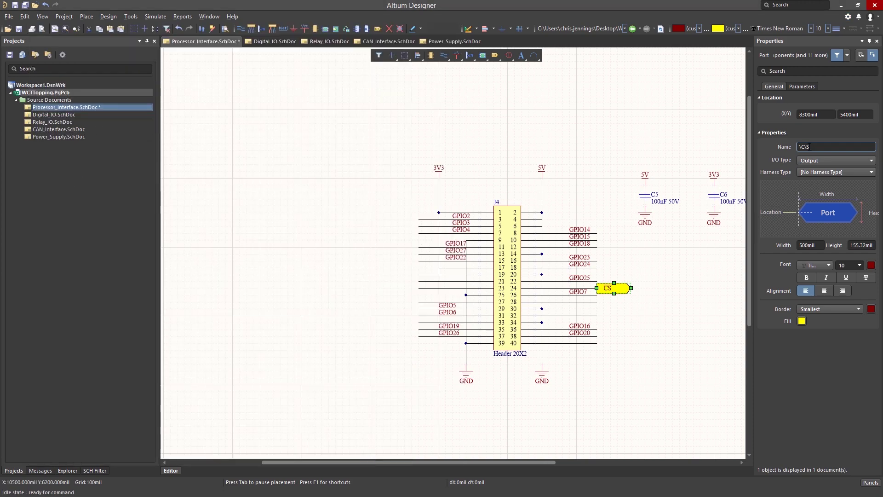
{"action": "left_click", "coordinate": [693, 339]}
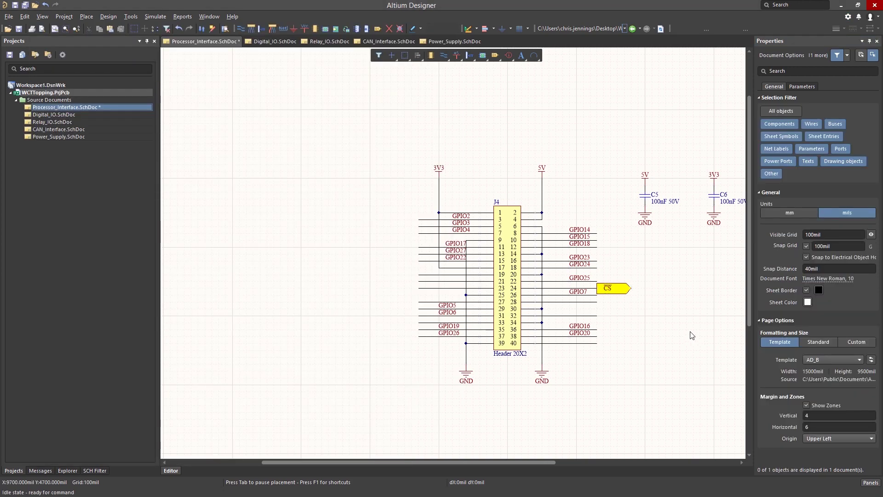
Place input ports INT1 and INT2 at the ends of the wires from J4 pins 28 and 32
{"action": "right_click", "coordinate": [443, 90]}
{"action": "mouse_move", "coordinate": [461, 133]}
{"action": "left_click", "coordinate": [551, 197]}
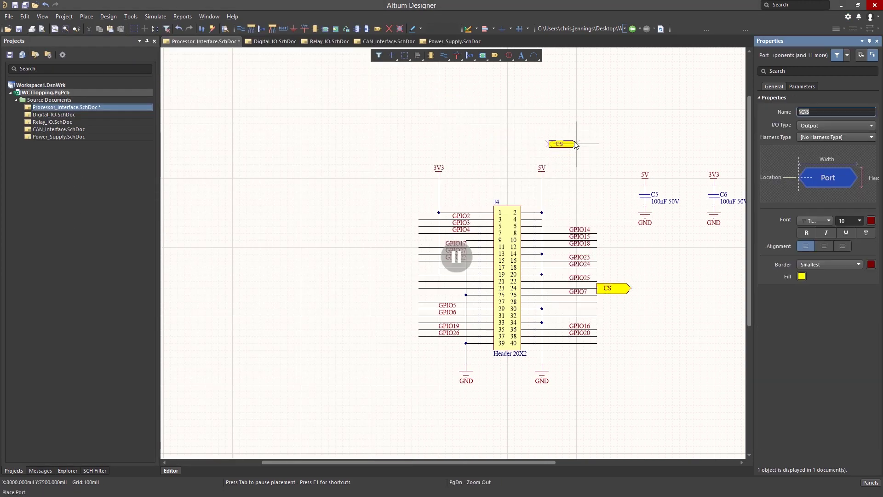
{"action": "type", "text": "INT1"}
{"action": "left_click", "coordinate": [832, 125]}
{"action": "left_click", "coordinate": [841, 149]}
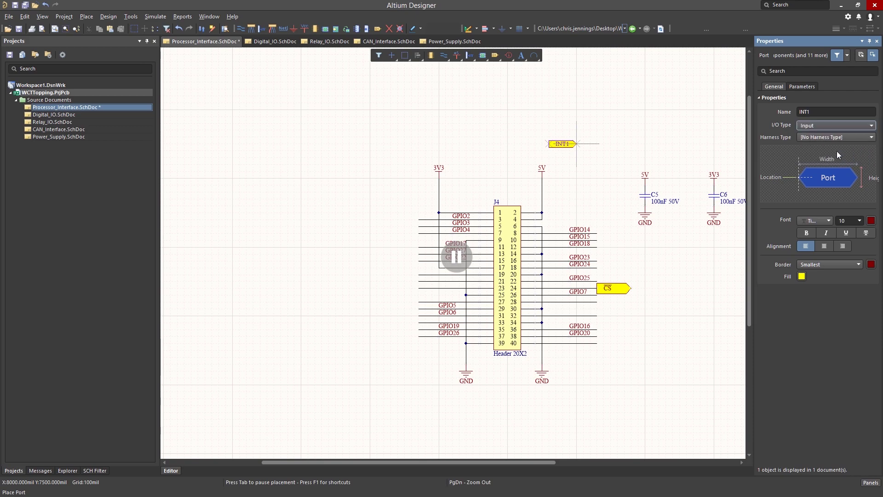
{"action": "key", "text": "Right"}
{"action": "left_click", "coordinate": [625, 302]}
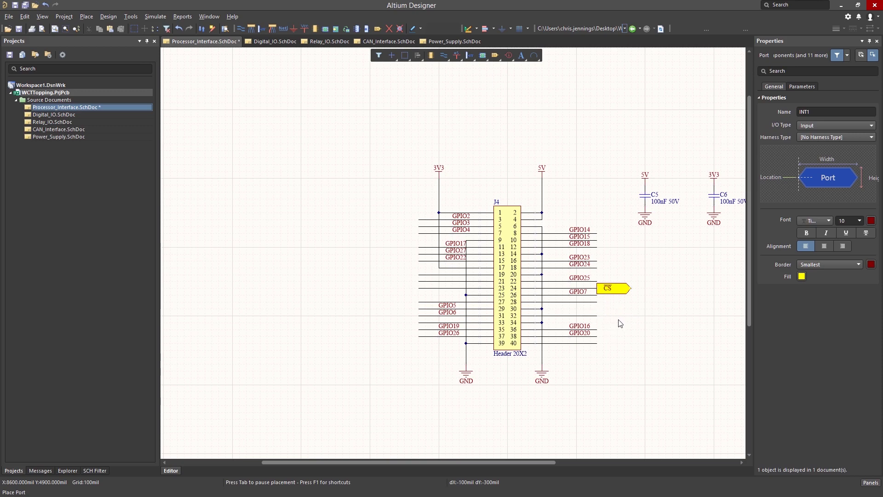
{"action": "left_click", "coordinate": [616, 321]}
{"action": "left_click", "coordinate": [598, 316]}
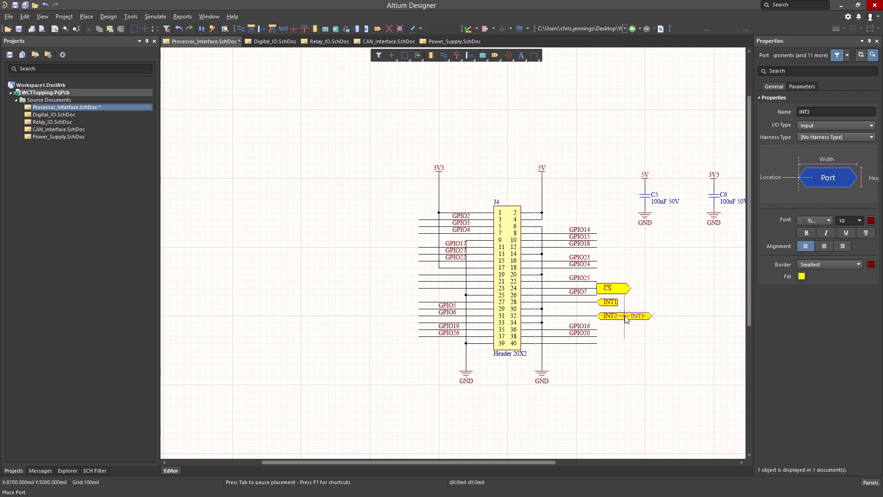
{"action": "key", "text": "Escape"}
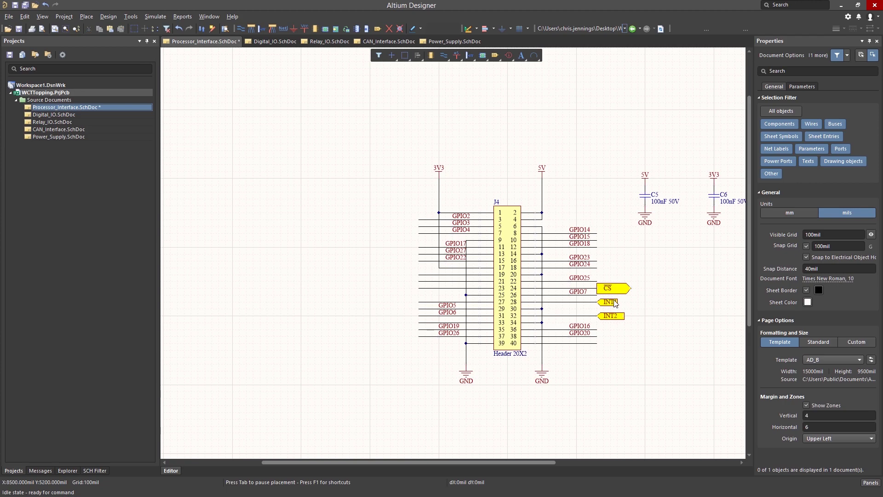
Widen the INT1 port to match the width of the INT2 port
{"action": "left_click", "coordinate": [615, 302]}
{"action": "left_click_drag", "start_coordinate": [618, 302], "coordinate": [624, 301]}
{"action": "left_click", "coordinate": [655, 315]}
Place net labels SPI_MOSI, SPI_MISO and SPI_SCLK on the wires of J4 pins 19, 21 and 23
{"action": "right_click", "coordinate": [284, 159]}
{"action": "left_click", "coordinate": [396, 253]}
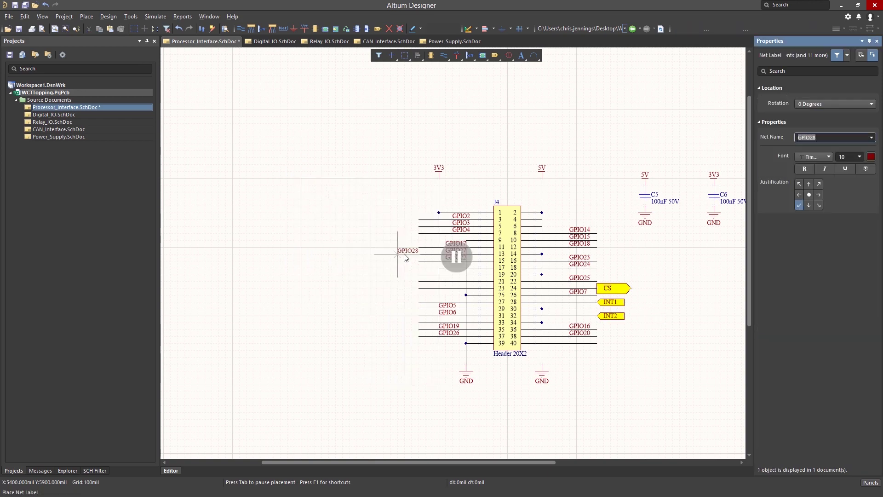
{"action": "left_click", "coordinate": [425, 275]}
{"action": "key", "text": "Tab"}
{"action": "type", "text": "SPI_"}
{"action": "type", "text": "SCLK"}
{"action": "key", "text": "Return"}
{"action": "left_click", "coordinate": [425, 288]}
{"action": "key", "text": "Escape"}
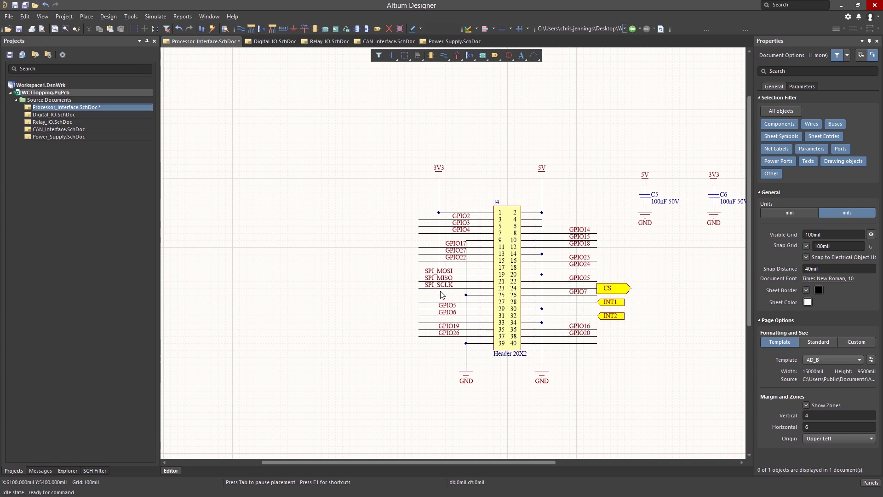
Smart Paste the three SPI net labels as ports, excluding wires and with the paste array off, onto the ends of their wires
{"action": "left_click_drag", "start_coordinate": [442, 294], "coordinate": [404, 271]}
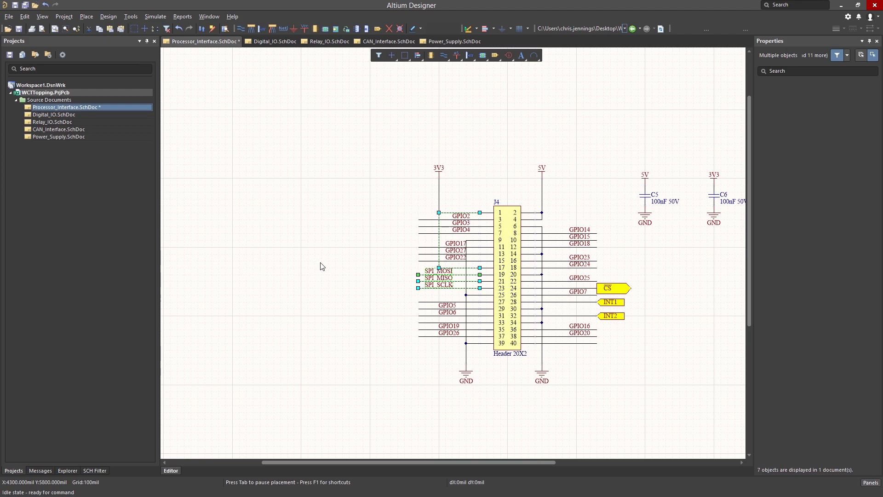
{"action": "left_click", "coordinate": [25, 17]}
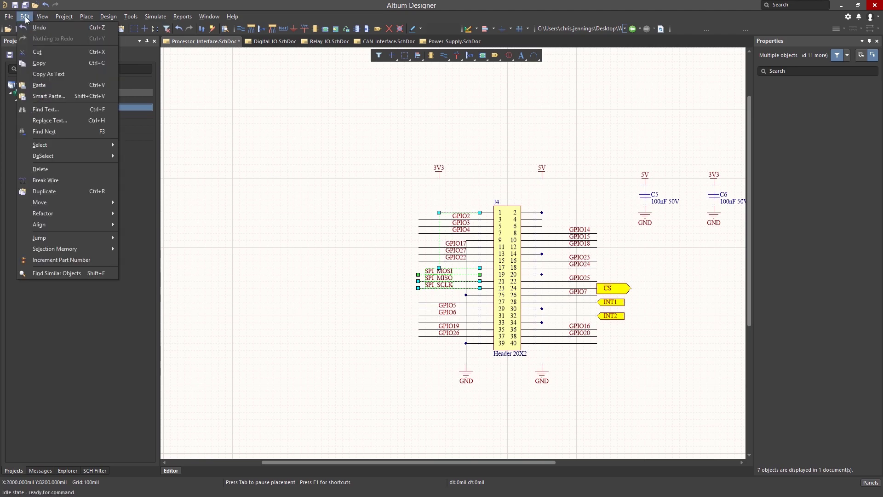
{"action": "left_click", "coordinate": [50, 95]}
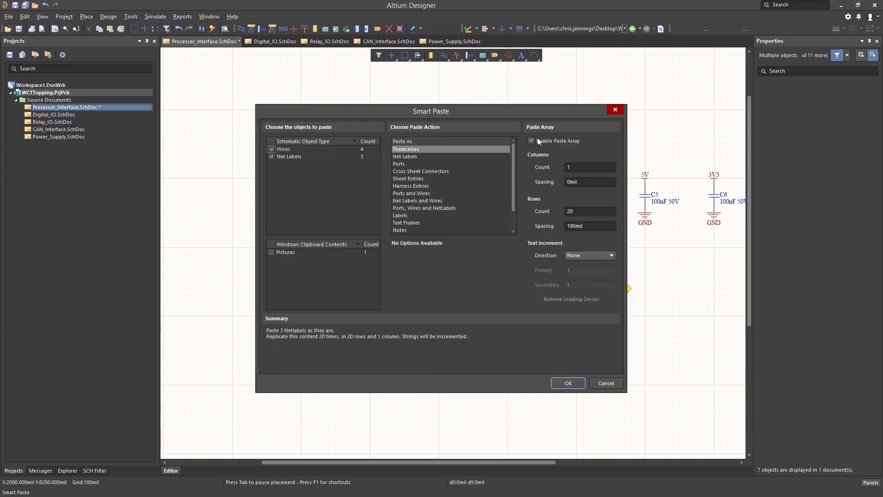
{"action": "left_click", "coordinate": [532, 140]}
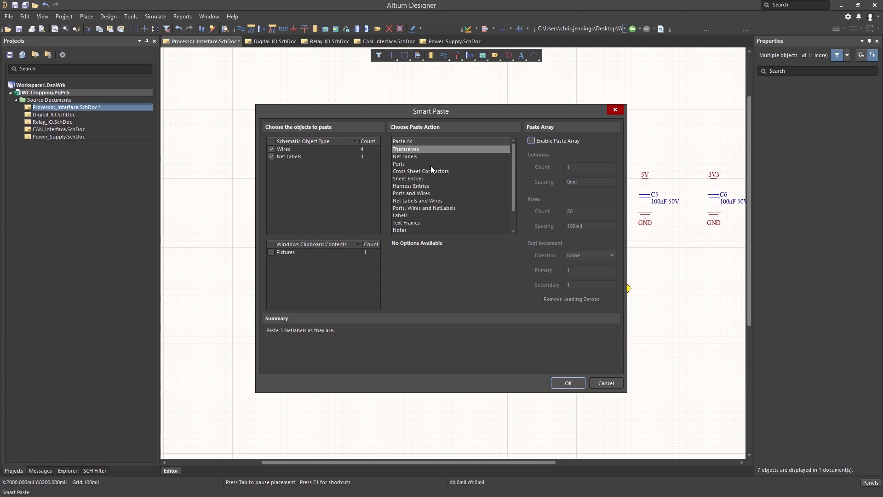
{"action": "left_click", "coordinate": [271, 150]}
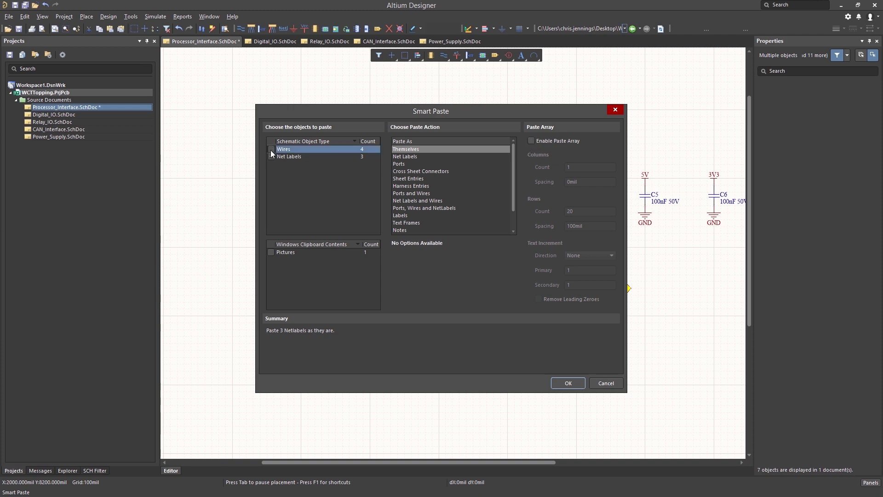
{"action": "left_click", "coordinate": [399, 165]}
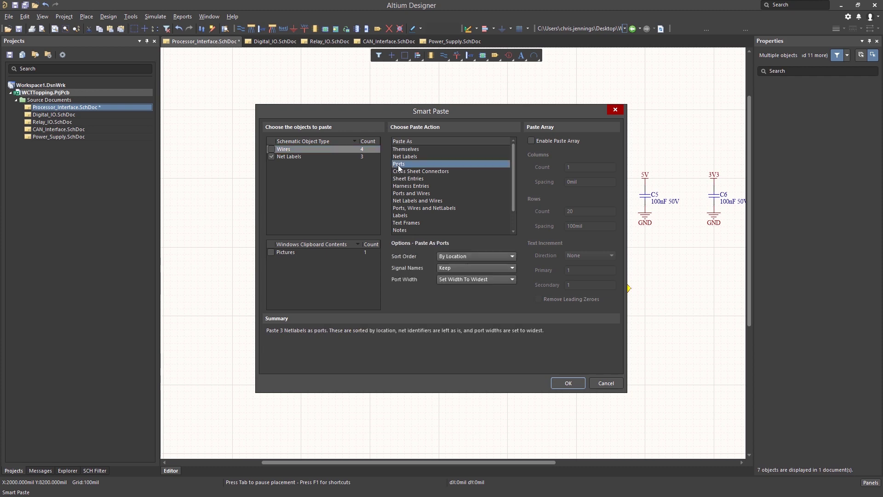
{"action": "left_click", "coordinate": [566, 383]}
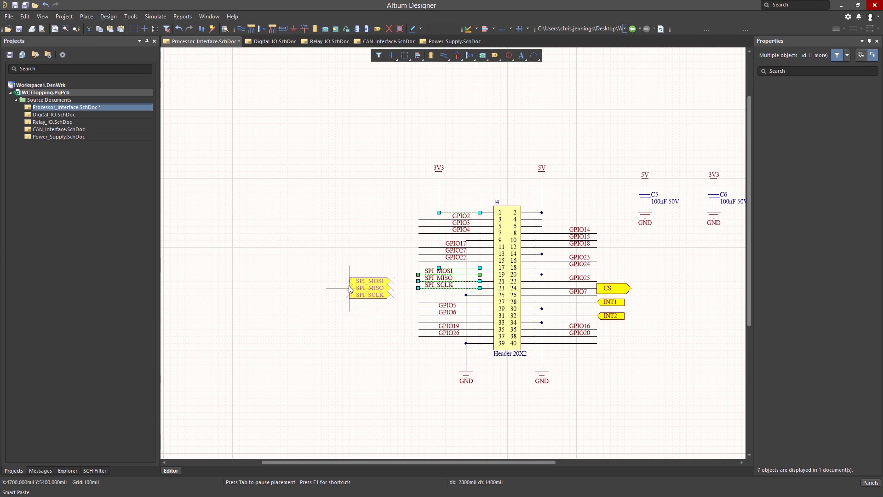
{"action": "left_click", "coordinate": [374, 287]}
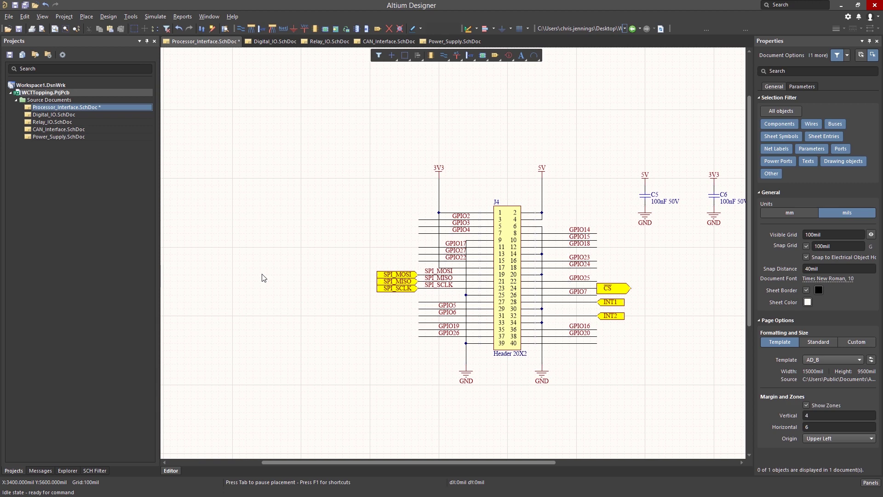
Set the I/O type of the SPI_MOSI and SPI_SCLK ports to Output
{"action": "left_click", "coordinate": [404, 276]}
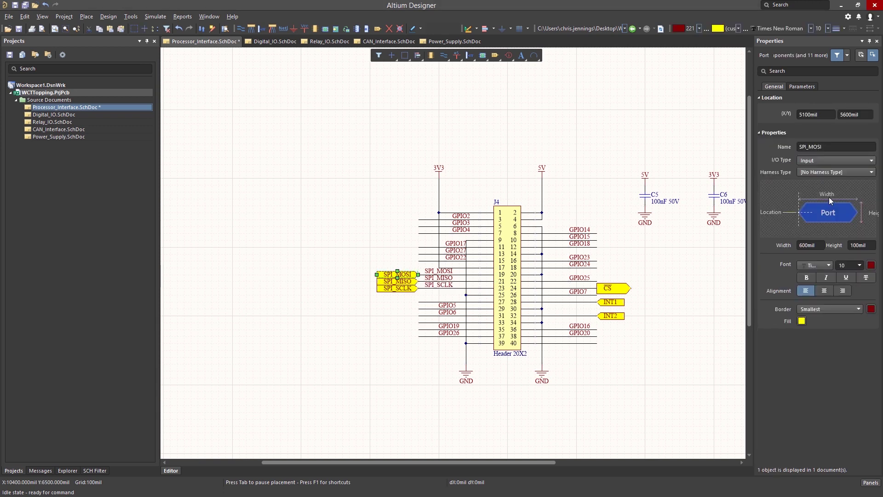
{"action": "left_click", "coordinate": [871, 160]}
{"action": "left_click", "coordinate": [856, 177]}
{"action": "left_click", "coordinate": [399, 309]}
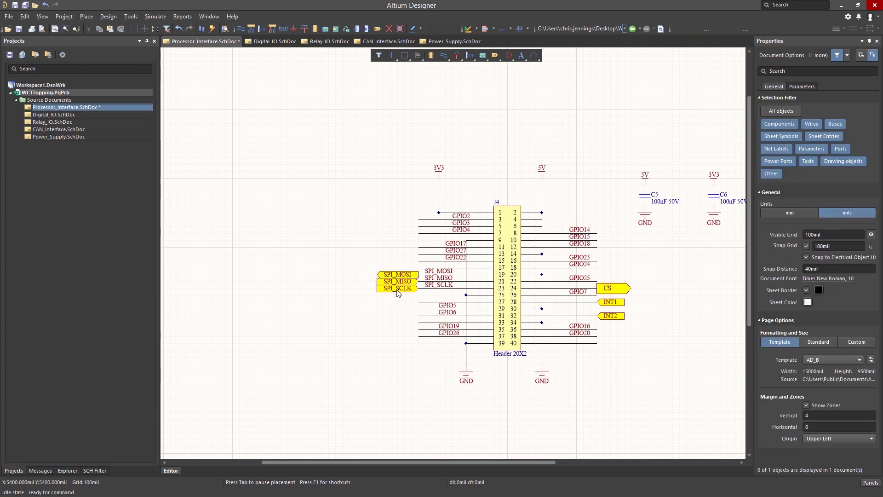
{"action": "left_click", "coordinate": [398, 290]}
{"action": "left_click", "coordinate": [863, 162]}
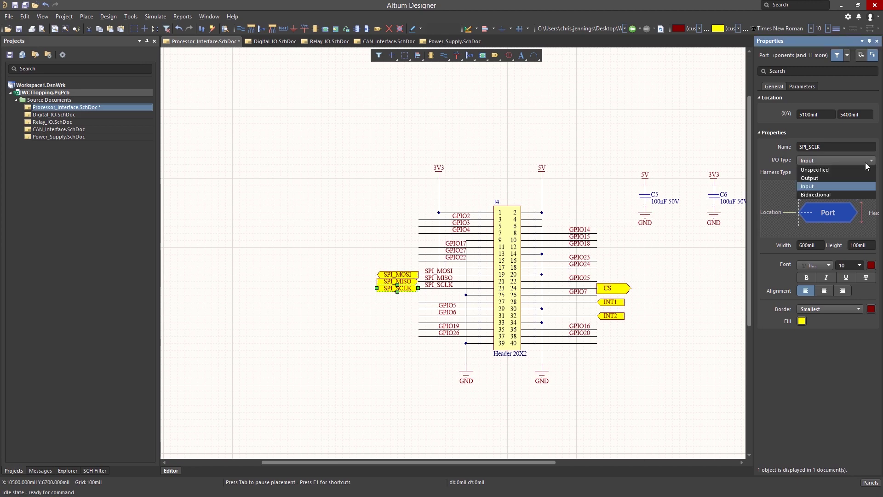
{"action": "left_click", "coordinate": [825, 177]}
{"action": "left_click", "coordinate": [339, 338]}
Place a bidirectional port named SDA1 outward from J4 pin 3 and extend the GPIO2 wire to reach it
{"action": "scroll", "coordinate": [339, 338], "scroll_direction": "up", "scroll_amount": 2, "text": "ctrl"}
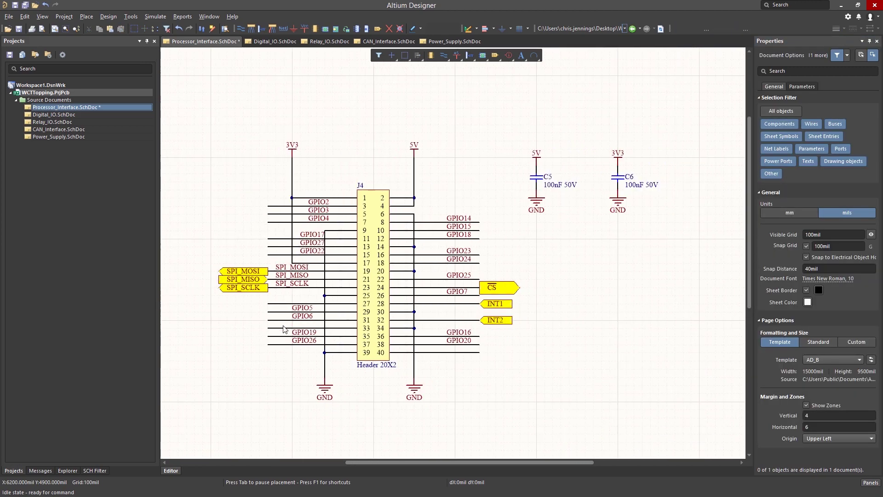
{"action": "key", "text": "p"}
{"action": "key", "text": "r"}
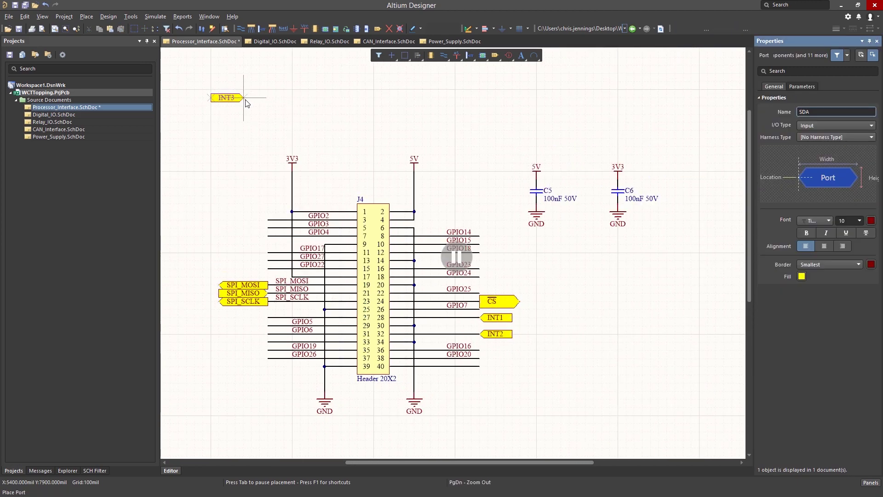
{"action": "left_click", "coordinate": [836, 125]}
{"action": "left_click", "coordinate": [819, 161]}
{"action": "left_click", "coordinate": [457, 257]}
{"action": "left_click", "coordinate": [227, 220]}
{"action": "key", "text": "p"}
{"action": "key", "text": "w"}
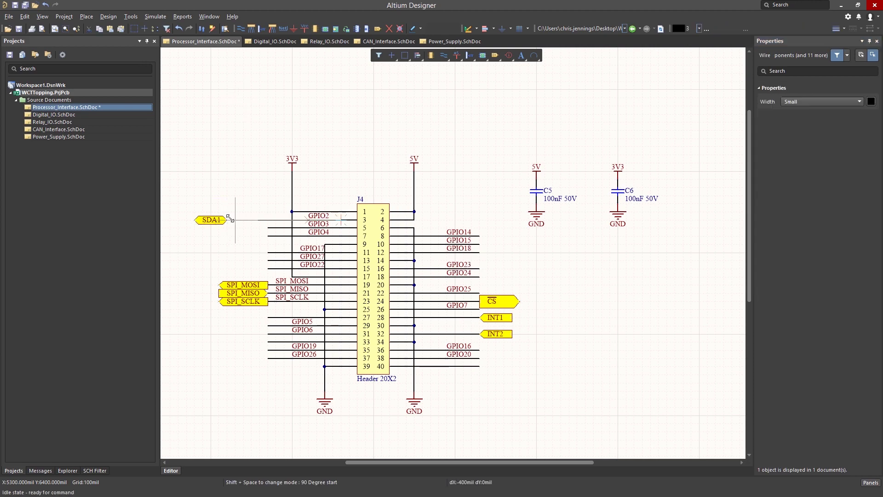
{"action": "left_click", "coordinate": [227, 220]}
Place an output port named SCL1 on the GPIO3 wire of J4 pin 5
{"action": "right_click", "coordinate": [205, 138]}
{"action": "left_click", "coordinate": [325, 191]}
{"action": "key", "text": "Tab"}
{"action": "type", "text": "SCL1"}
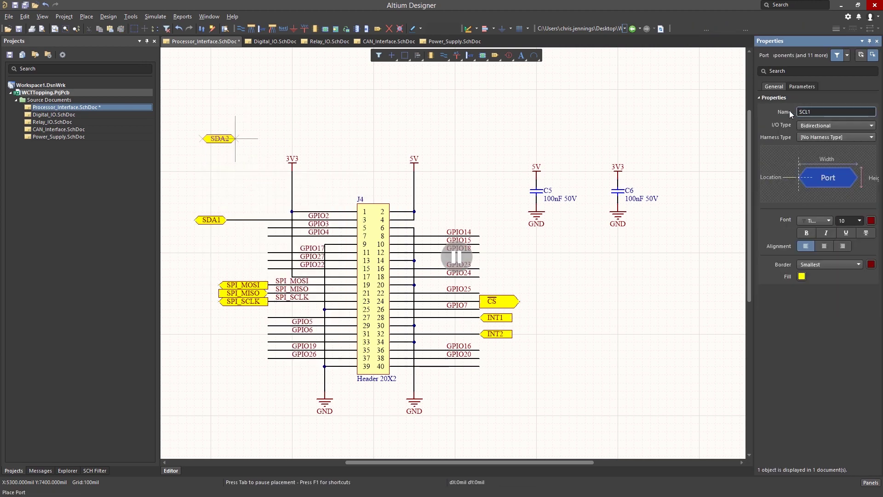
{"action": "left_click", "coordinate": [457, 256]}
{"action": "left_click", "coordinate": [260, 228]}
{"action": "key", "text": "Escape"}
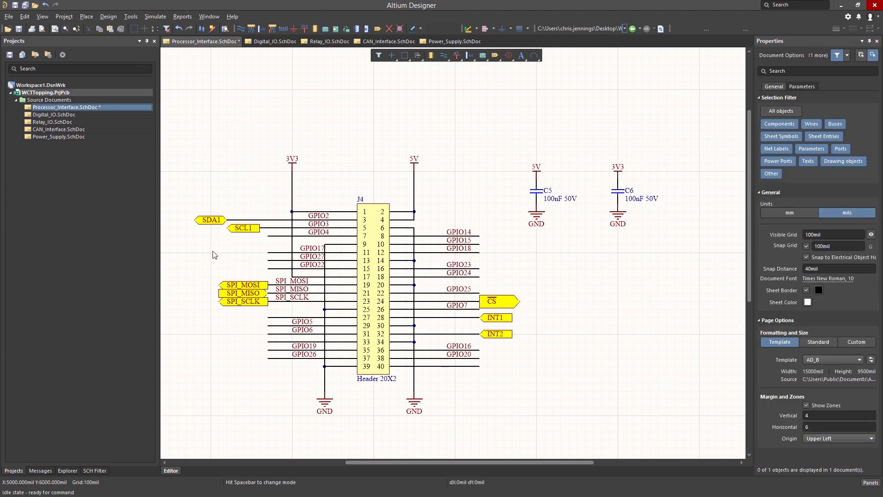
Place an output port named IOexpand_\C\S on the GPIO4 wire of J4 pin 7
{"action": "right_click", "coordinate": [313, 75]}
{"action": "left_click", "coordinate": [434, 128]}
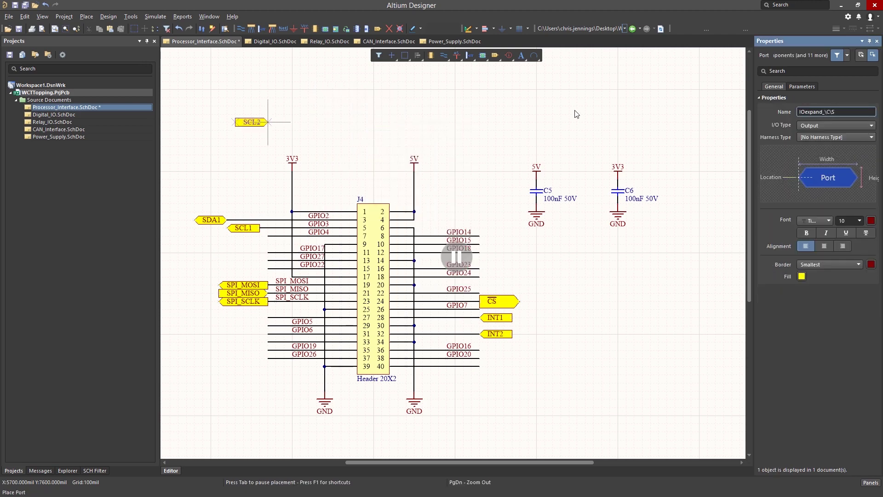
{"action": "left_click", "coordinate": [301, 236]}
{"action": "key", "text": "Escape"}
{"action": "left_click", "coordinate": [273, 233]}
{"action": "left_click", "coordinate": [258, 274]}
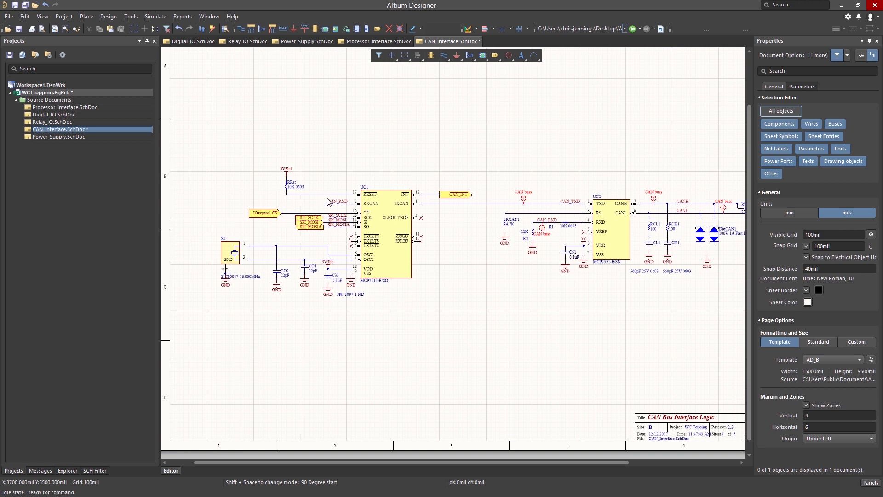
Check that the CAN_RXD net labels on UC1's RXCAN wire and UC2's RXD wire carry the same name
{"action": "left_click", "coordinate": [343, 202]}
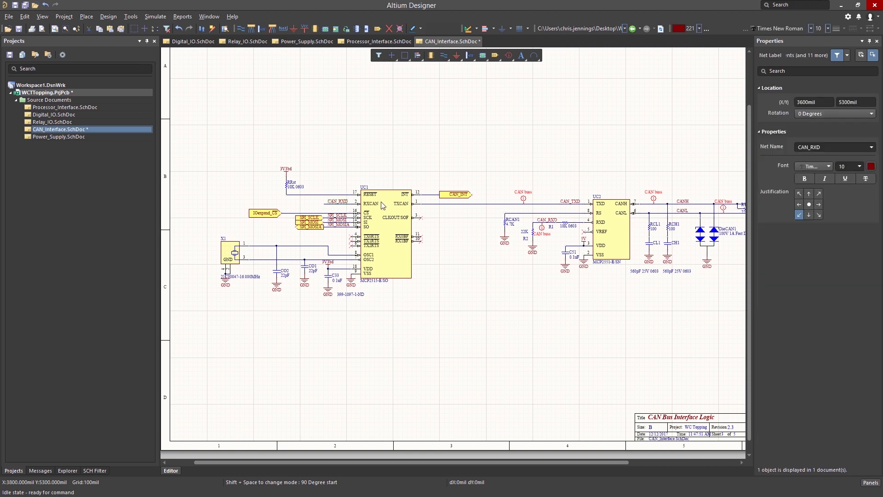
{"action": "left_click", "coordinate": [464, 257]}
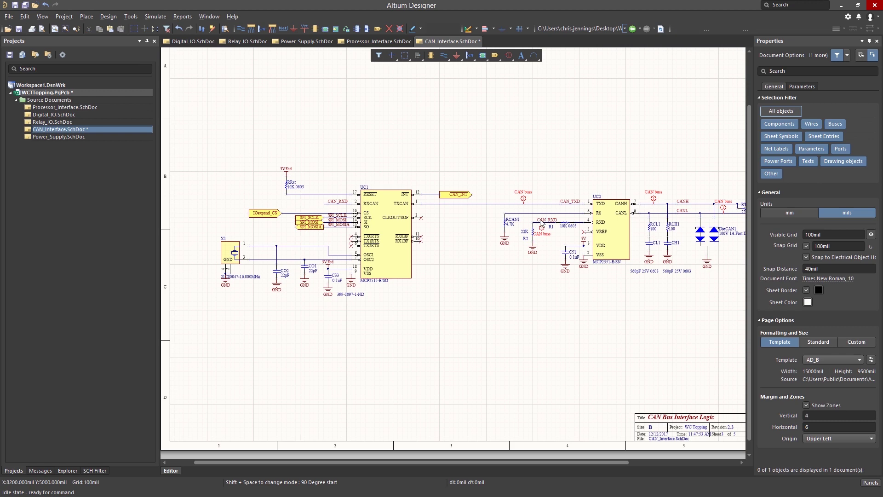
{"action": "left_click", "coordinate": [552, 222]}
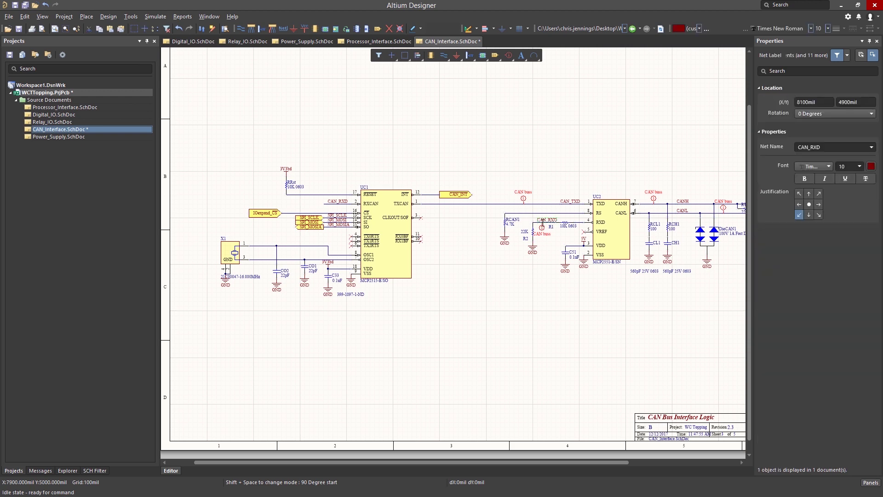
{"action": "left_click", "coordinate": [533, 306]}
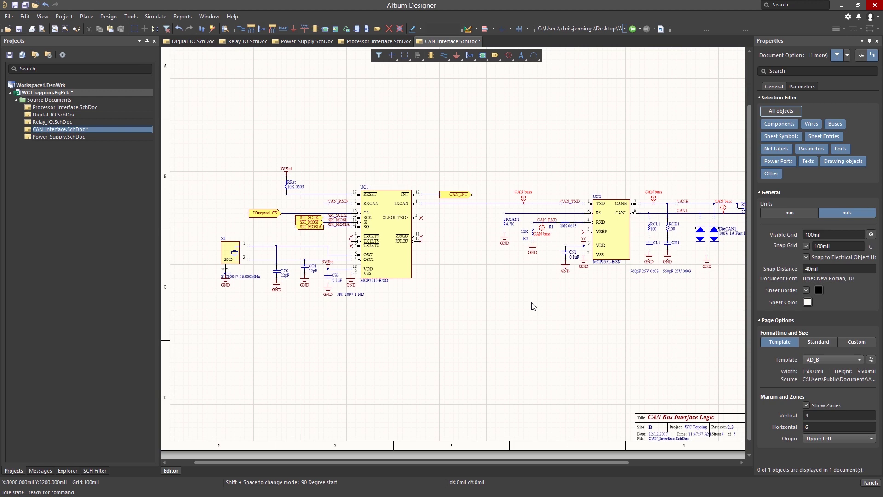
{"action": "key", "text": "v"}
{"action": "key", "text": "d"}
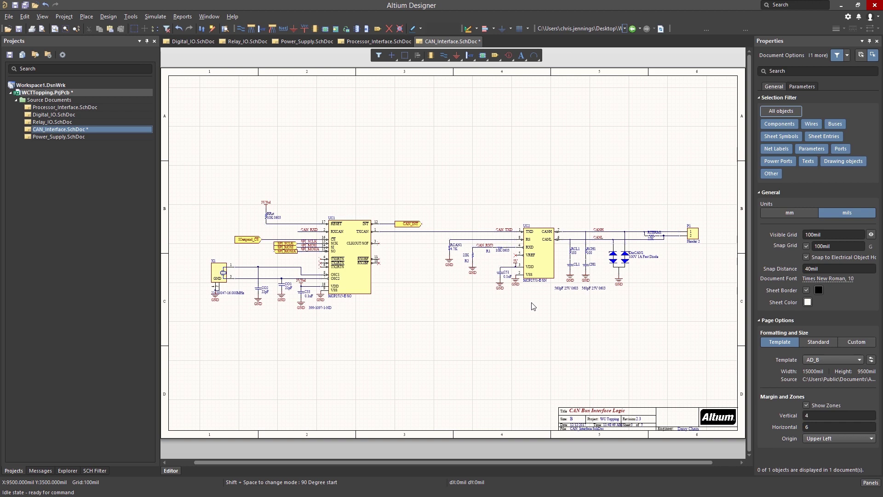
Examine the CAN_RXD net labels up close, first at UC1 pin 2 and then at UC2's RXD wire
{"action": "right_click", "coordinate": [316, 238]}
{"action": "left_click", "coordinate": [337, 262]}
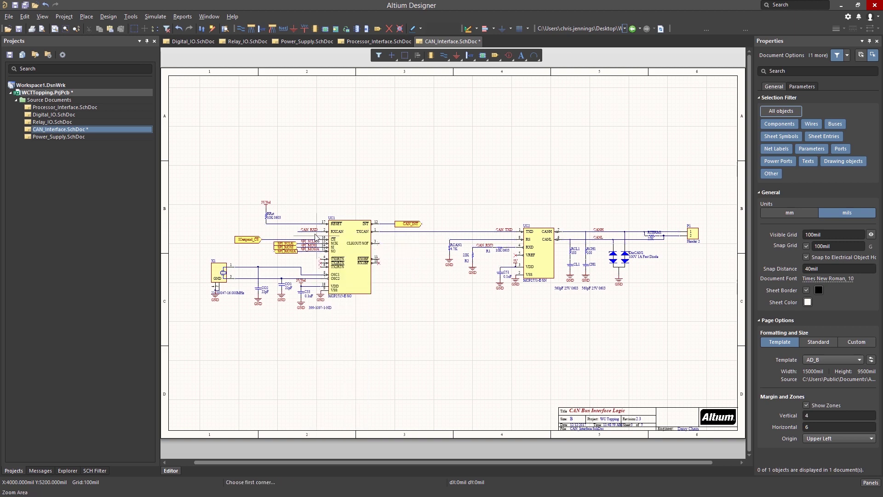
{"action": "left_click", "coordinate": [278, 209]}
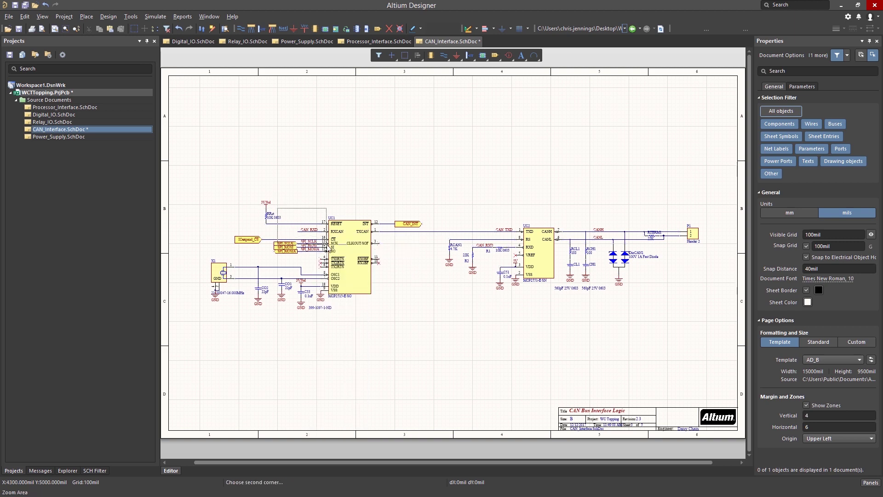
{"action": "left_click", "coordinate": [341, 254]}
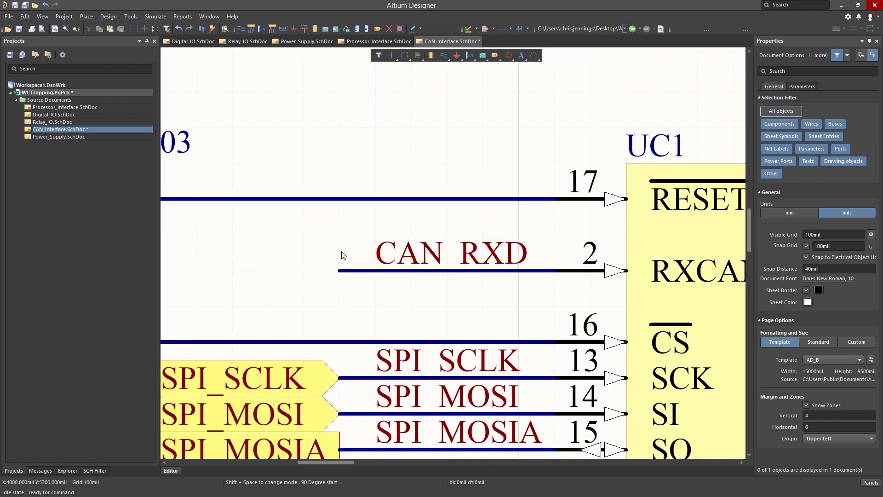
{"action": "right_click", "coordinate": [424, 278]}
{"action": "key", "text": "Escape"}
{"action": "key", "text": "v"}
{"action": "key", "text": "d"}
{"action": "right_click", "coordinate": [479, 255]}
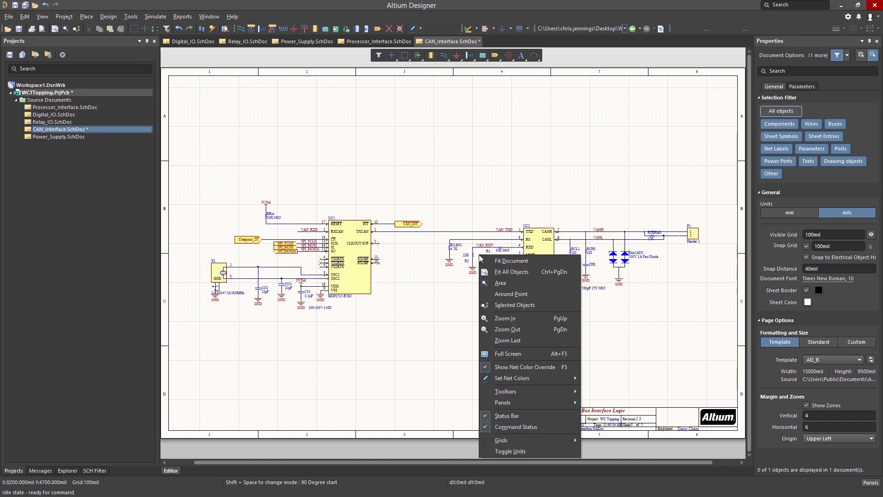
{"action": "key", "text": "Escape"}
{"action": "key", "text": "v"}
{"action": "key", "text": "a"}
{"action": "left_click", "coordinate": [479, 246]}
{"action": "left_click", "coordinate": [505, 256]}
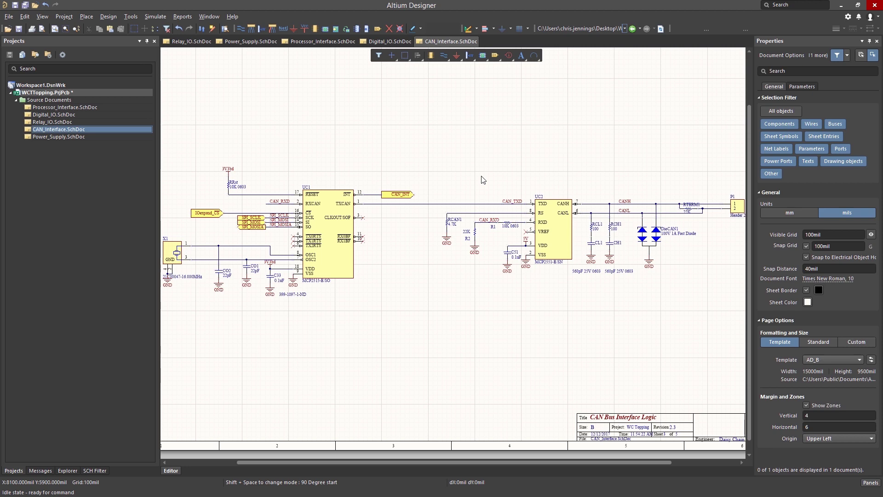
On the Digital_IO schematic, connect IOS2 to UI1's GPB0–GPB7 pins and IOS1 to GPA0–GPA7, pulling both headers outward with their connecting wires
{"action": "key", "text": "ctrl+Tab"}
{"action": "left_click_drag", "start_coordinate": [533, 308], "coordinate": [431, 307]}
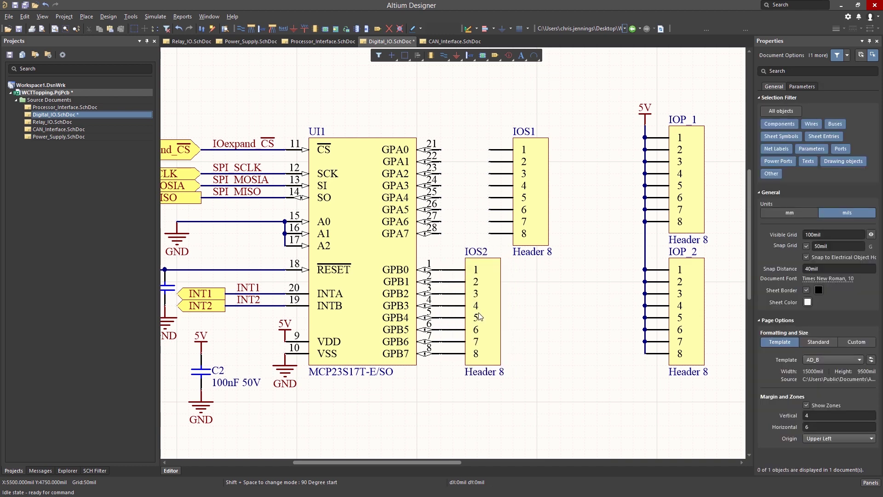
{"action": "left_click_drag", "start_coordinate": [479, 316], "coordinate": [594, 316], "text": "ctrl"}
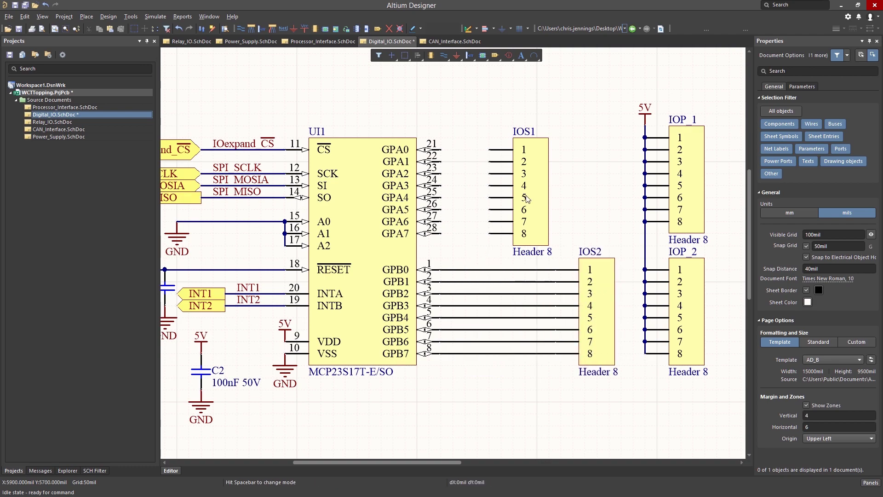
{"action": "left_click_drag", "start_coordinate": [488, 203], "coordinate": [512, 202], "text": "ctrl"}
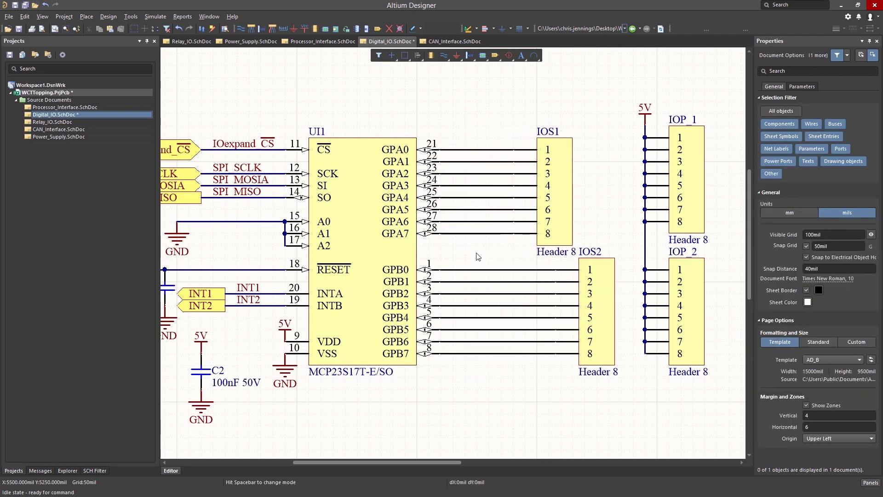
Place net labels IOA_0 through IOA_7 on the wires from UI1's GPA0–GPA7 pins to IOS1
{"action": "right_click", "coordinate": [424, 62]}
{"action": "left_click", "coordinate": [552, 251]}
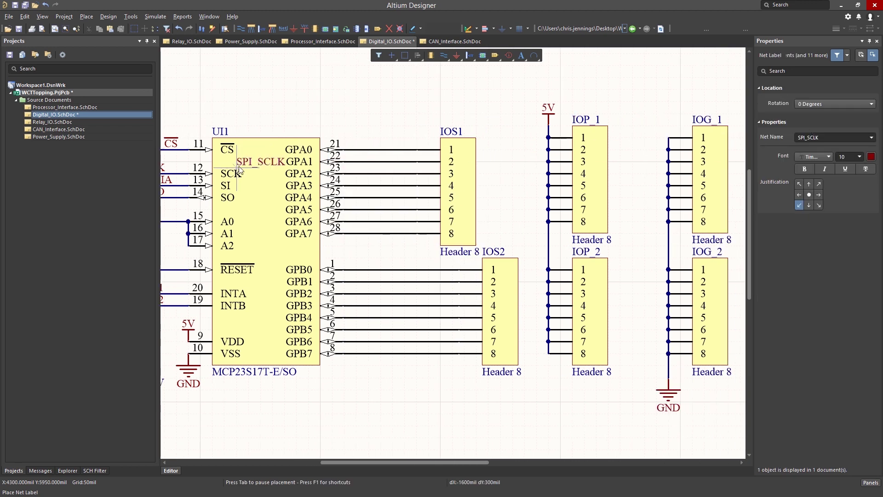
{"action": "key", "text": "Tab"}
{"action": "type", "text": "IOAS"}
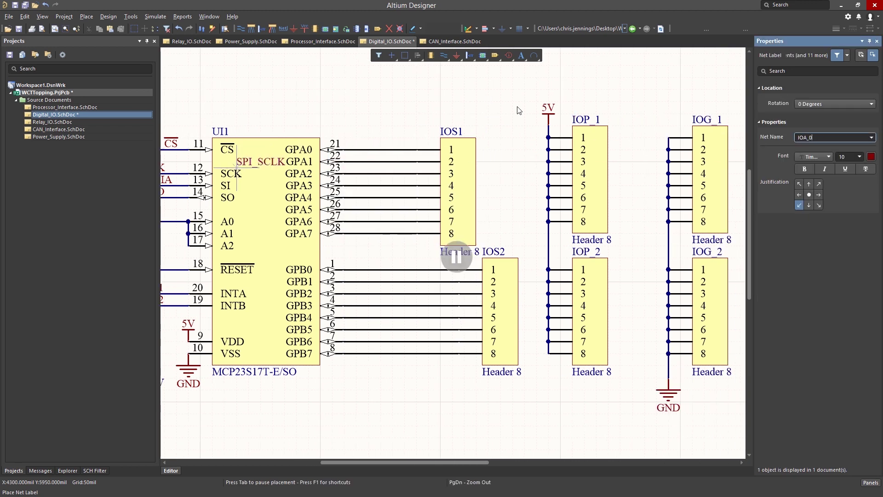
{"action": "key", "text": "Return"}
{"action": "left_click", "coordinate": [375, 150]}
{"action": "left_click", "coordinate": [375, 161]}
{"action": "left_click", "coordinate": [375, 174]}
{"action": "left_click", "coordinate": [375, 186]}
{"action": "left_click", "coordinate": [375, 198]}
{"action": "left_click", "coordinate": [375, 209]}
{"action": "left_click", "coordinate": [375, 221]}
{"action": "left_click", "coordinate": [375, 233]}
Place eight incrementing net labels with the prefix IOB_ on the wires from UI1's GPB0–GPB7 pins to IOS2
{"action": "key", "text": "Tab"}
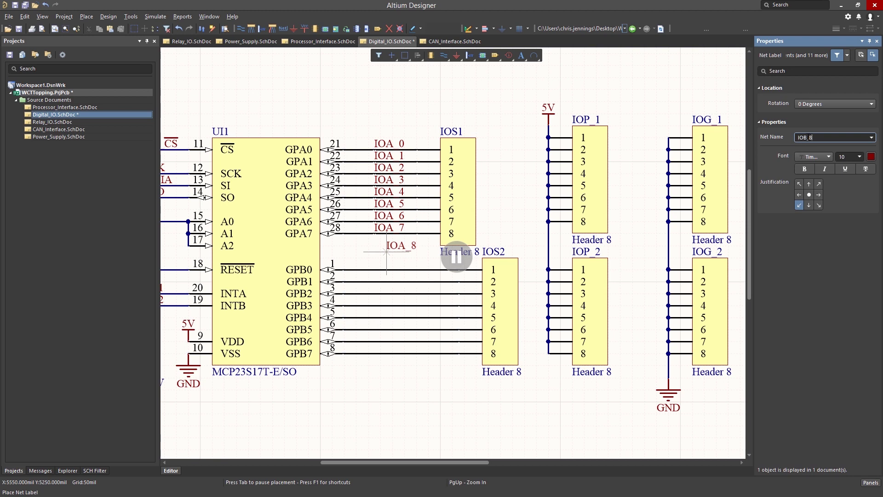
{"action": "key", "text": "Return"}
{"action": "left_click", "coordinate": [375, 269]}
{"action": "left_click", "coordinate": [375, 281]}
{"action": "left_click", "coordinate": [375, 299]}
{"action": "left_click", "coordinate": [375, 305]}
{"action": "left_click", "coordinate": [375, 317]}
{"action": "left_click", "coordinate": [375, 329]}
{"action": "left_click", "coordinate": [375, 341]}
{"action": "left_click", "coordinate": [375, 354]}
{"action": "key", "text": "Escape"}
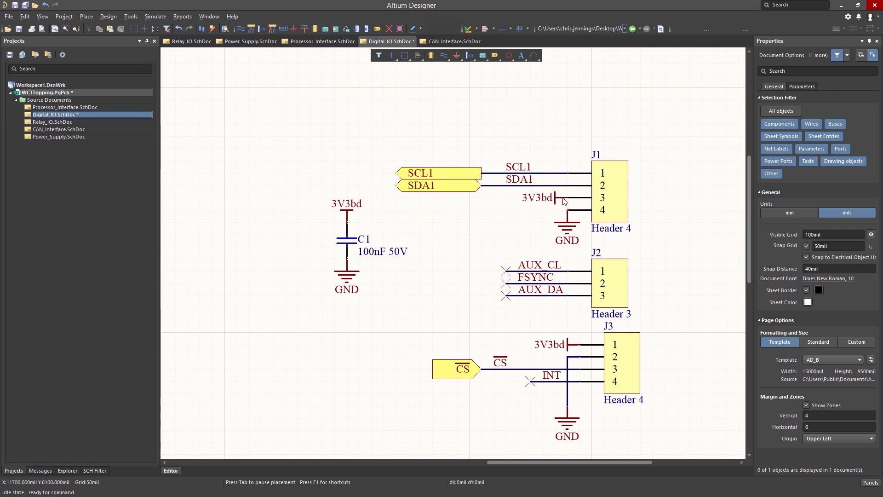
Try rotating the 3V3bd power port of J1 pin 3 through its orientations while moving it
{"action": "left_click_drag", "start_coordinate": [560, 201], "coordinate": [488, 221]}
{"action": "key", "text": "space"}
{"action": "key", "text": "space"}
{"action": "key", "text": "space"}
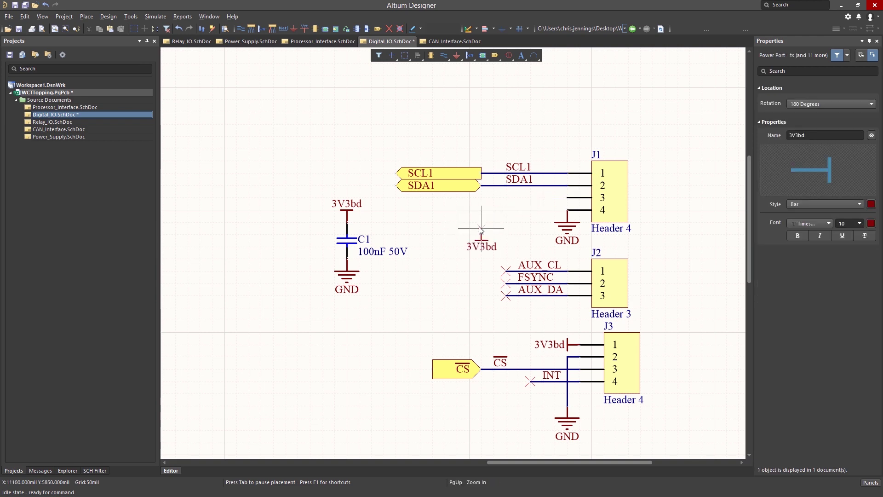
{"action": "key", "text": "space"}
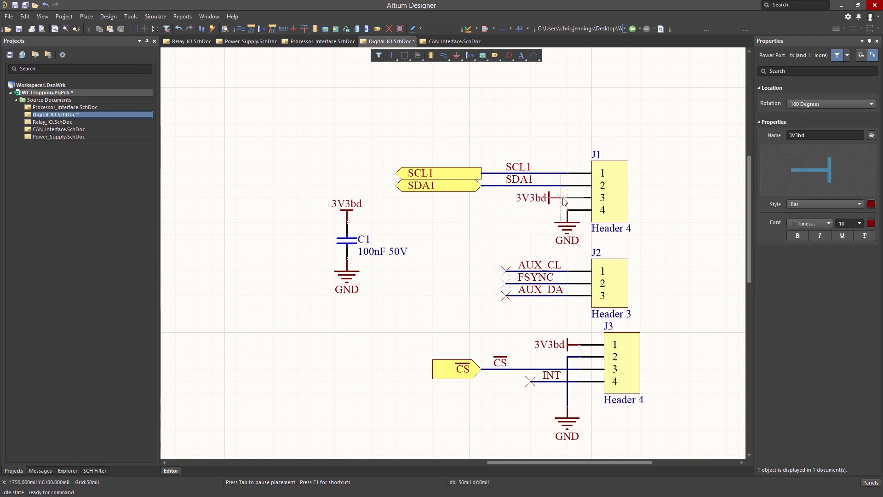
{"action": "key", "text": "Escape"}
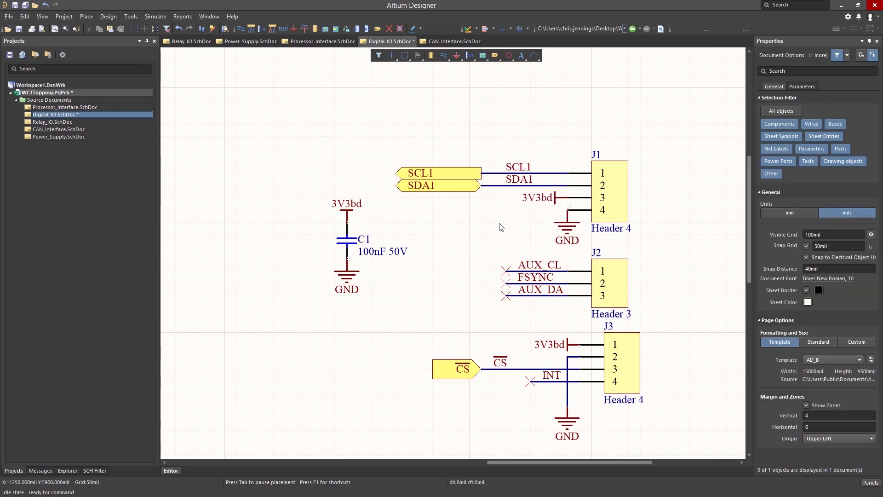
Start a practice wire in the empty area above C1 and cycle its corner modes through 90 Degree, 45 Degree and Auto Wire
{"action": "scroll", "coordinate": [501, 227], "scroll_direction": "up", "scroll_amount": 1}
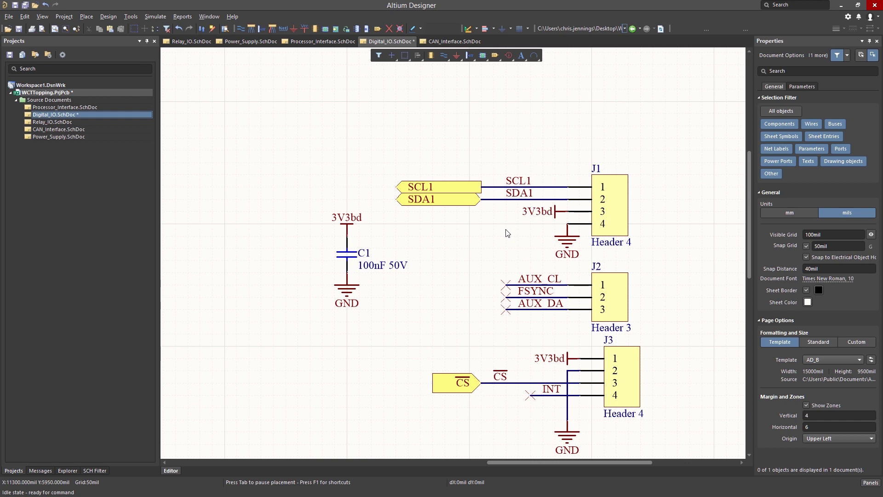
{"action": "left_click", "coordinate": [444, 56]}
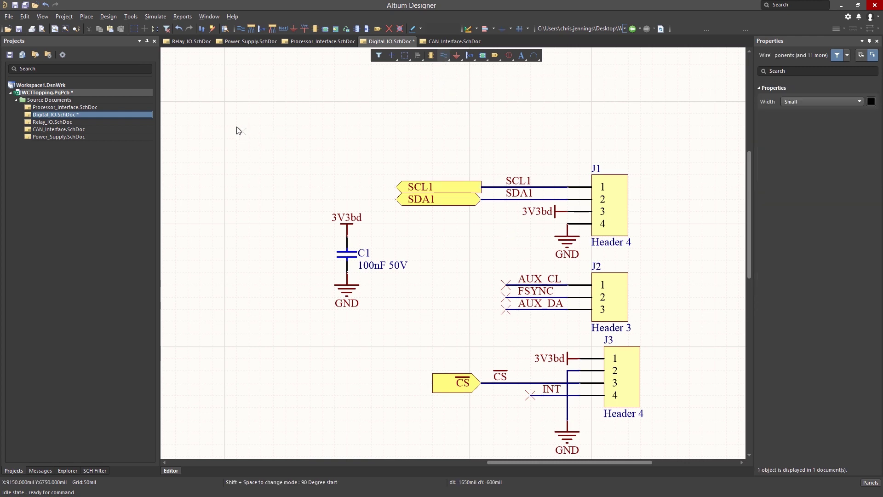
{"action": "left_click", "coordinate": [224, 101]}
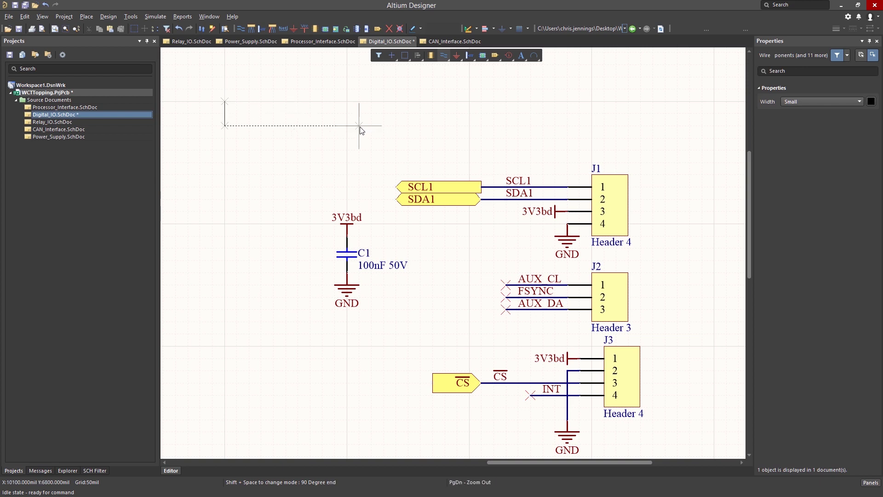
{"action": "key", "text": "space"}
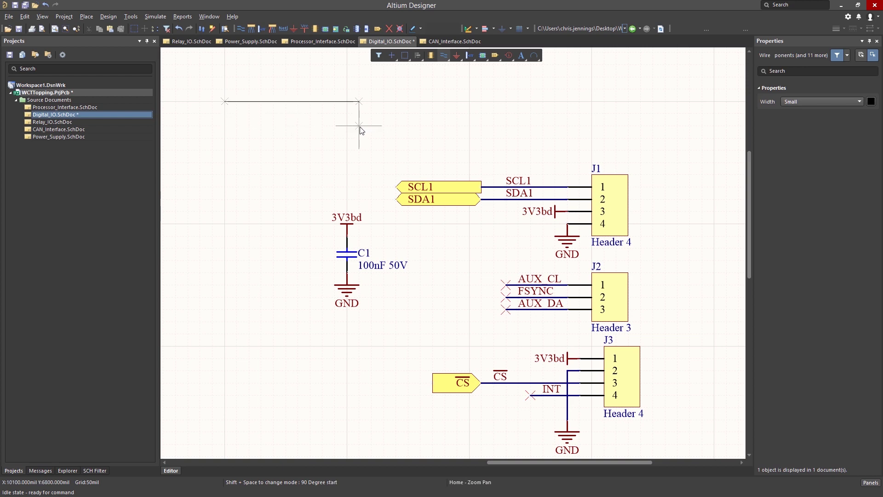
{"action": "key", "text": "space"}
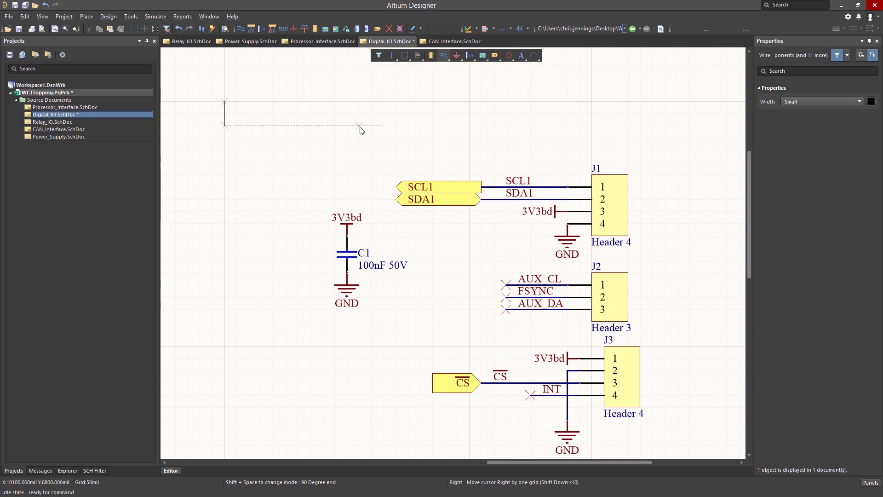
{"action": "key", "text": "shift+space"}
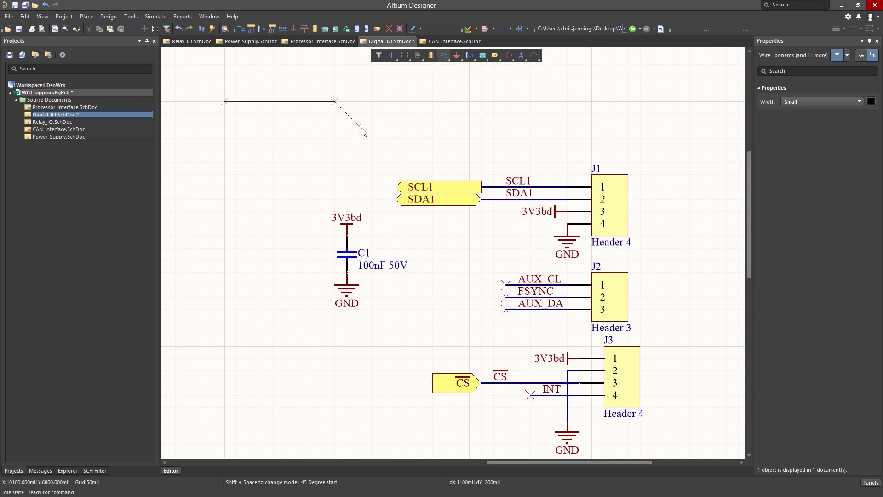
{"action": "key", "text": "shift+space"}
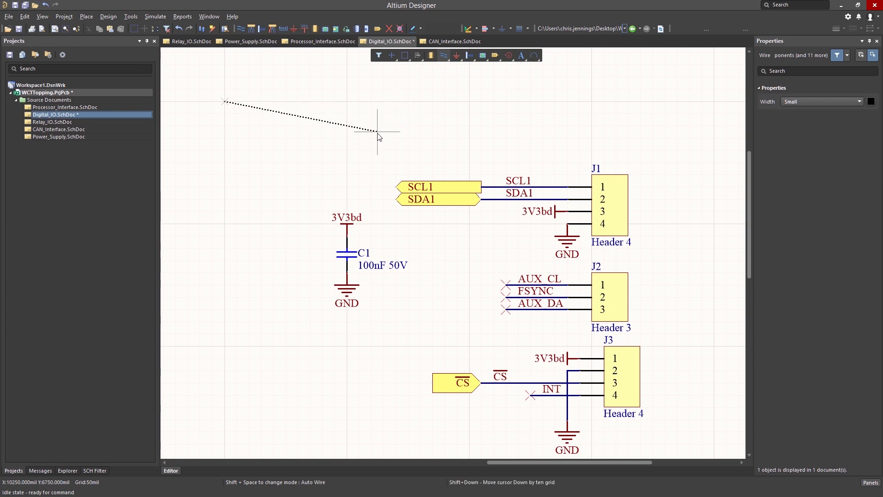
{"action": "key", "text": "shift+space"}
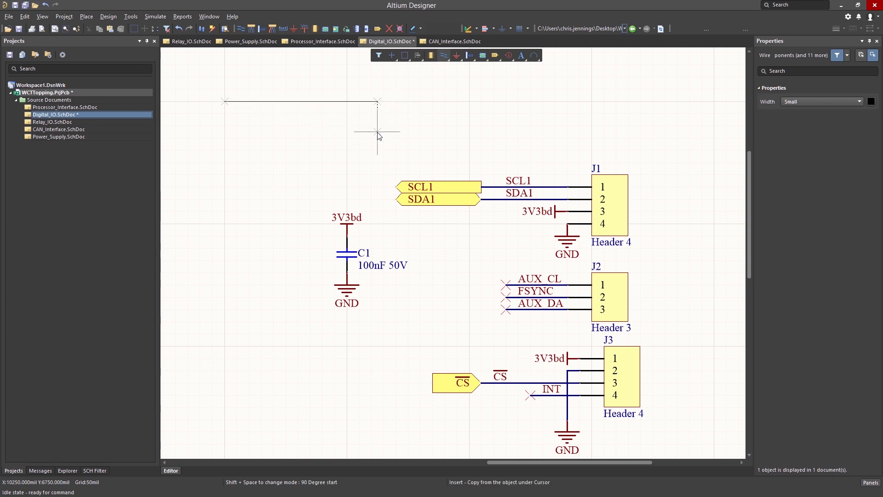
{"action": "key", "text": "shift+space"}
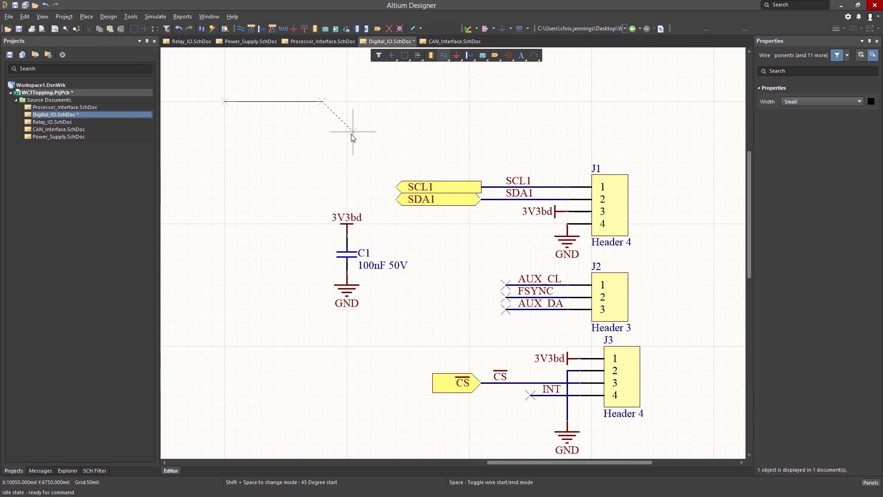
Finish the stepped practice wire above J1 with a 45-degree drop and an any-angle rise, and delete it
{"action": "left_click", "coordinate": [385, 144]}
{"action": "key", "text": "shift+space"}
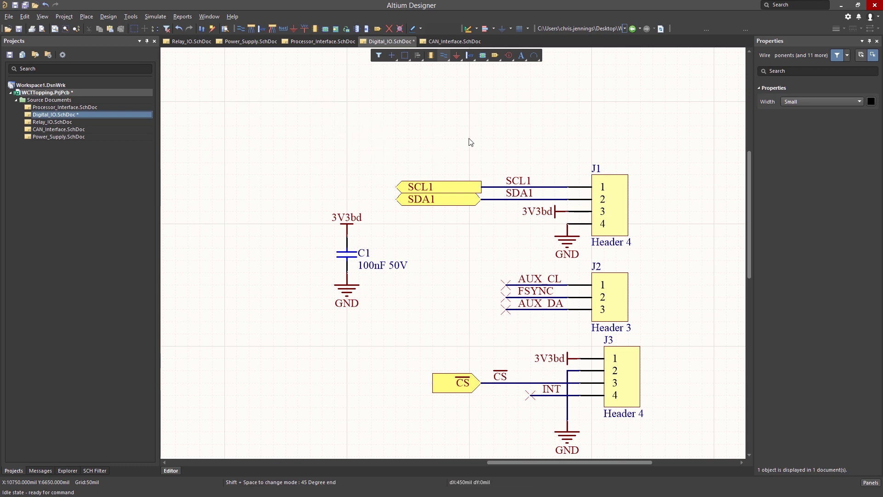
{"action": "left_click", "coordinate": [488, 144]}
{"action": "key", "text": "shift+space"}
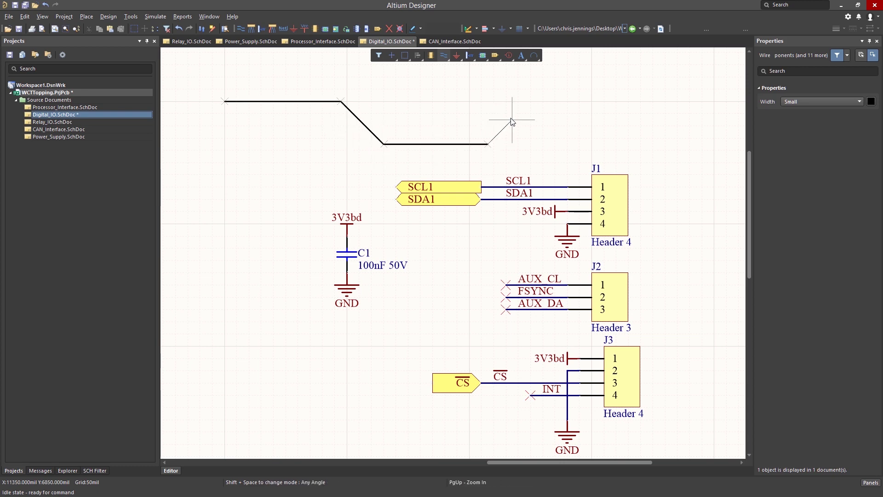
{"action": "left_click", "coordinate": [542, 101]}
{"action": "left_click", "coordinate": [598, 101]}
{"action": "right_click", "coordinate": [598, 101]}
{"action": "right_click", "coordinate": [611, 126]}
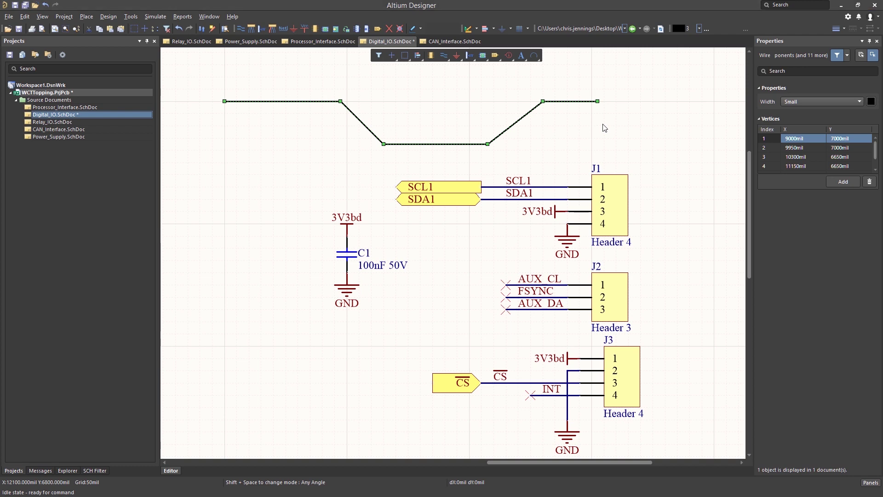
{"action": "key", "text": "Delete"}
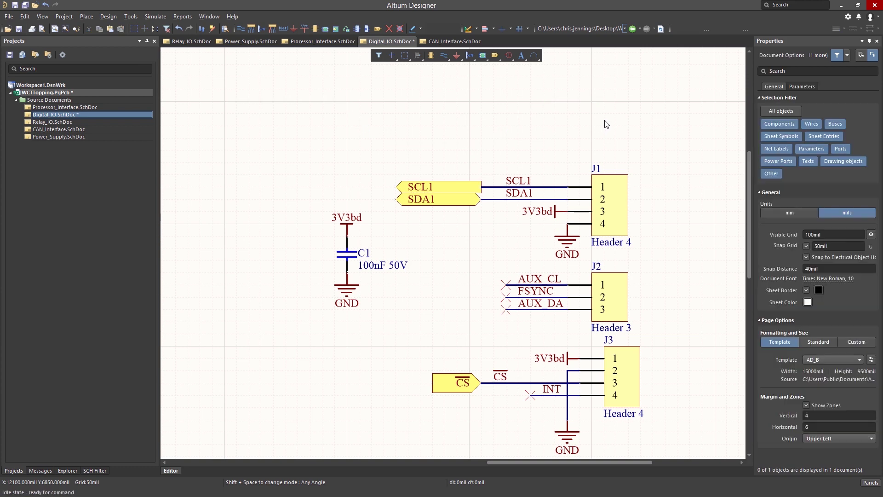
Save the Digital_IO schematic document
{"action": "left_click", "coordinate": [19, 30]}
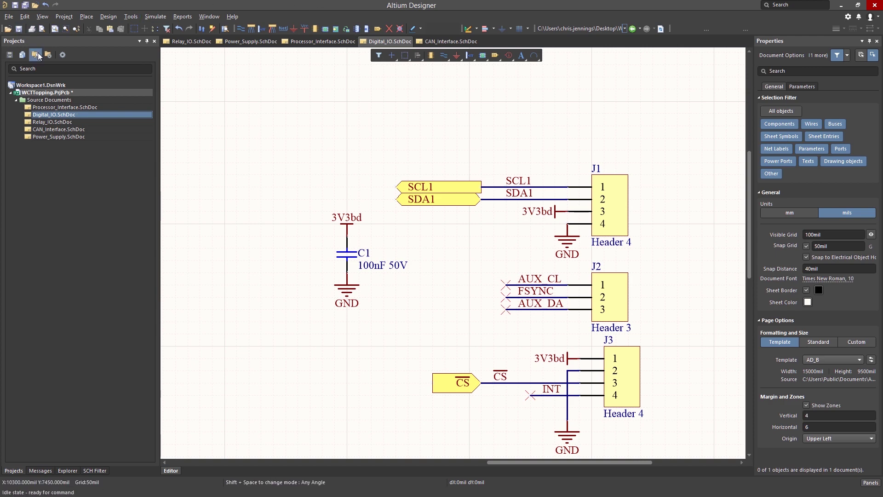
{"action": "right_click", "coordinate": [59, 95]}
{"action": "left_click", "coordinate": [99, 134]}
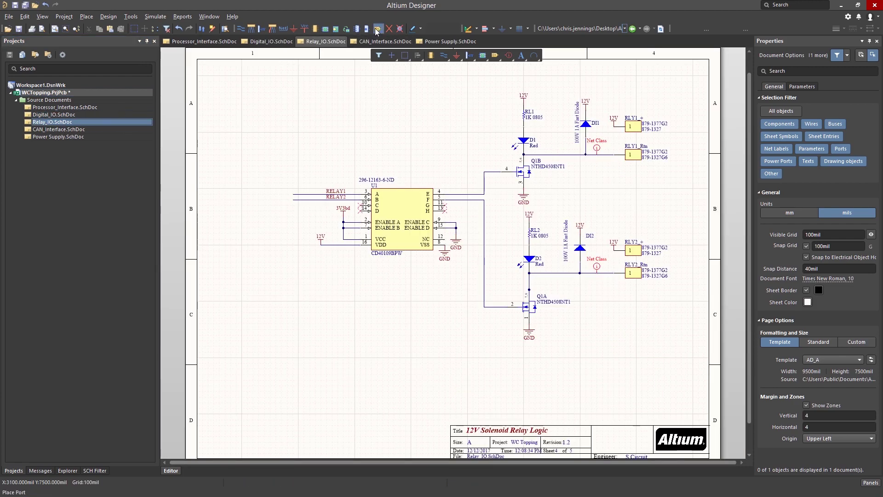
Place a port named RELAY[1..2] in the empty area above the RELAY1 and RELAY2 wires on the Relay_IO sheet
{"action": "left_click", "coordinate": [377, 30]}
{"action": "key", "text": "Tab"}
{"action": "type", "text": "RELAY[1..2"}
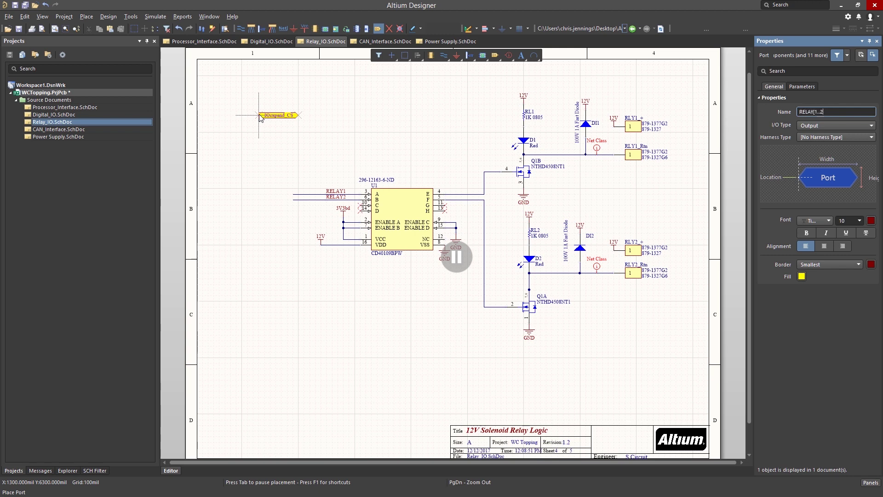
{"action": "key", "text": "Return"}
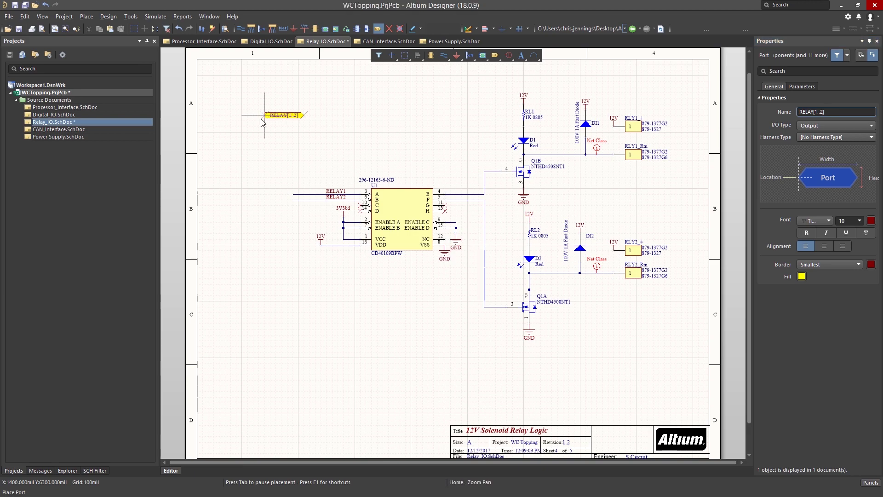
{"action": "left_click", "coordinate": [272, 134]}
{"action": "key", "text": "Escape"}
Draw a bus from the RELAY[1..2] port across and down past the open ends of the RELAY1 and RELAY2 wires
{"action": "right_click", "coordinate": [280, 84]}
{"action": "mouse_move", "coordinate": [303, 125]}
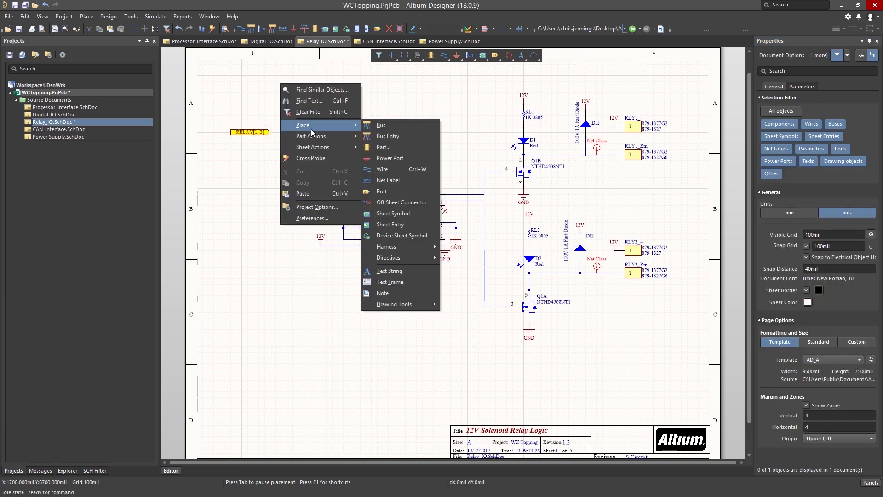
{"action": "left_click", "coordinate": [382, 125]}
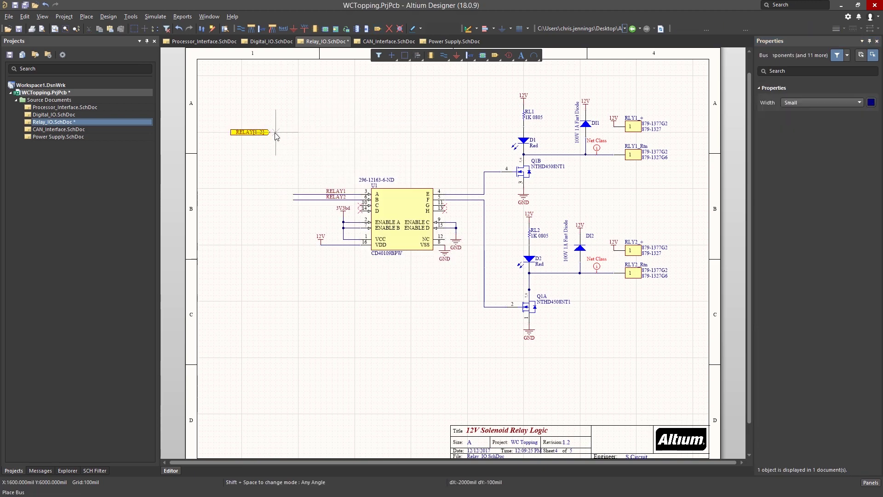
{"action": "left_click", "coordinate": [292, 204]}
{"action": "key", "text": "Escape"}
Place a net label named RELAY[1..2] at the corner of the new bus
{"action": "right_click", "coordinate": [340, 118]}
{"action": "mouse_move", "coordinate": [361, 157]}
{"action": "left_click", "coordinate": [445, 217]}
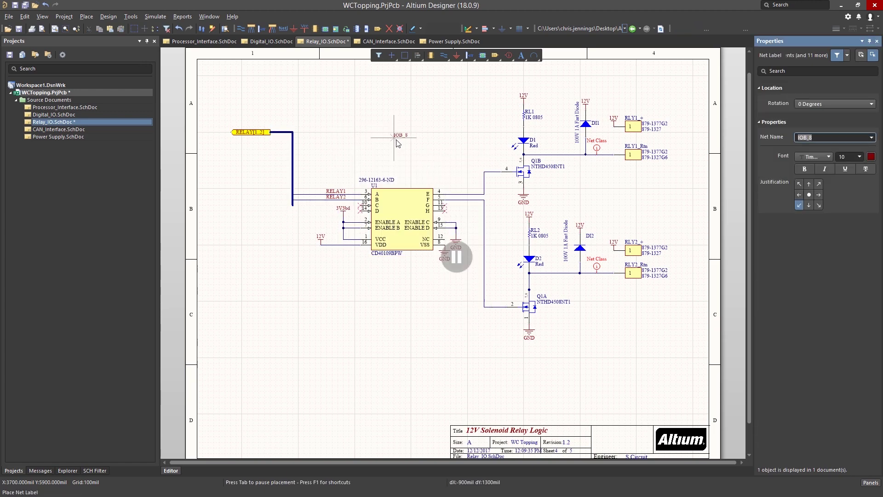
{"action": "type", "text": "RELAY[1..2]"}
{"action": "key", "text": "Return"}
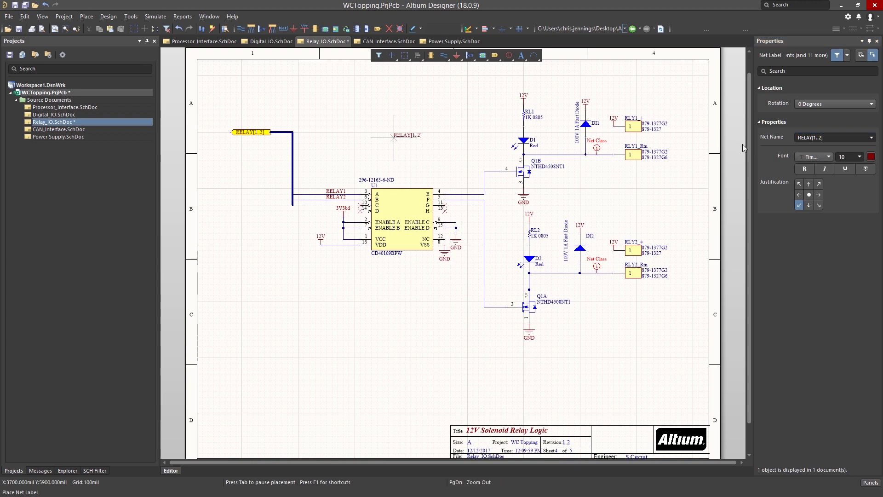
{"action": "left_click", "coordinate": [292, 132]}
{"action": "key", "text": "Escape"}
Set the I/O type of the RELAY[1..2] port to Input
{"action": "left_click", "coordinate": [249, 133]}
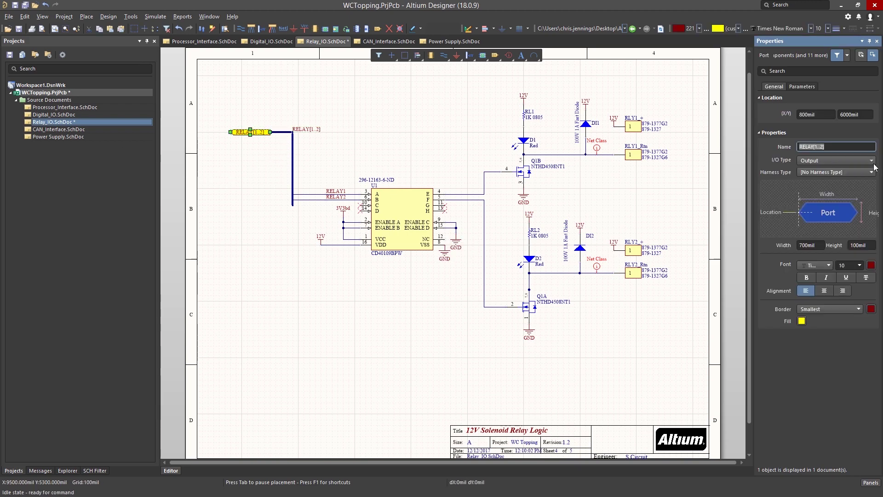
{"action": "left_click", "coordinate": [836, 160]}
{"action": "left_click", "coordinate": [823, 179]}
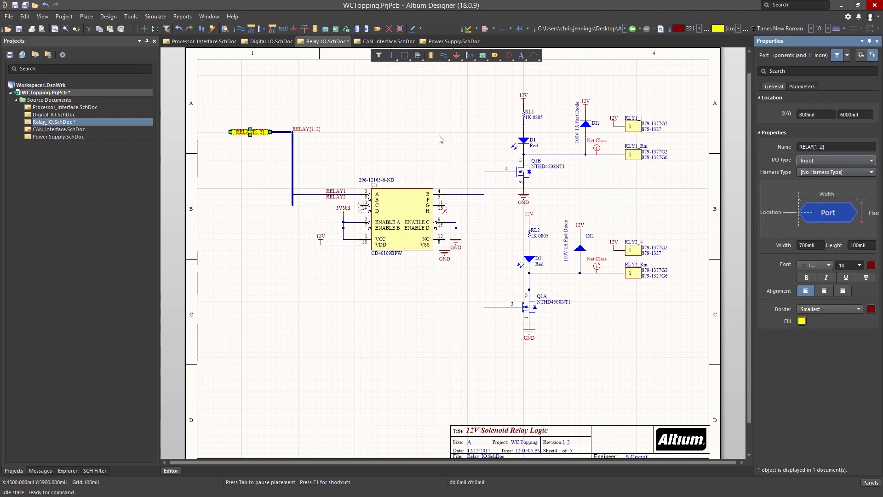
{"action": "left_click", "coordinate": [420, 134]}
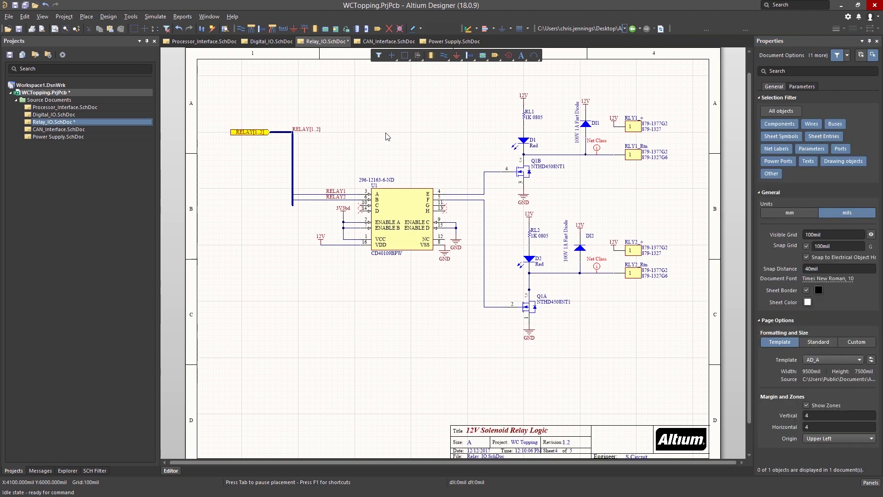
Move the RELAY[1..2] net label onto the bus's horizontal segment beside the port, and save the Relay_IO schematic
{"action": "left_click_drag", "start_coordinate": [297, 130], "coordinate": [284, 134]}
{"action": "left_click", "coordinate": [20, 29]}
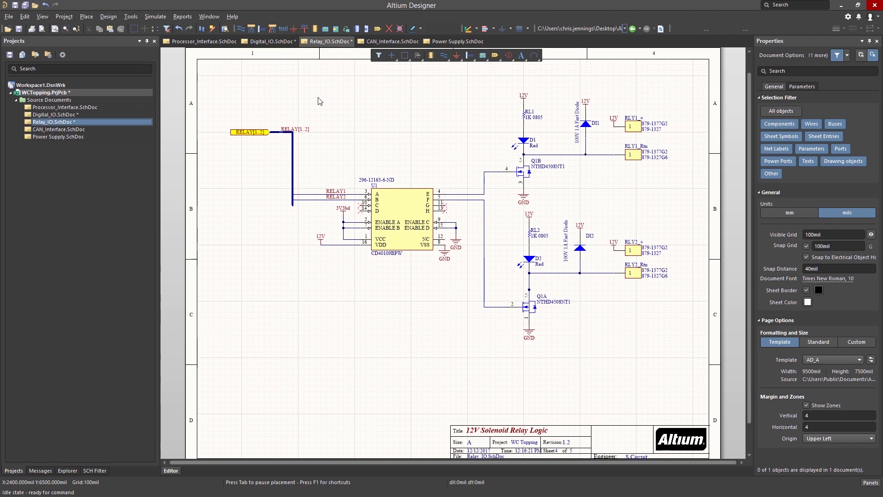
Review the Processor_Interface, Digital_IO, Relay_IO, CAN_Interface and Power Supply sheets one after another
{"action": "left_click", "coordinate": [45, 106]}
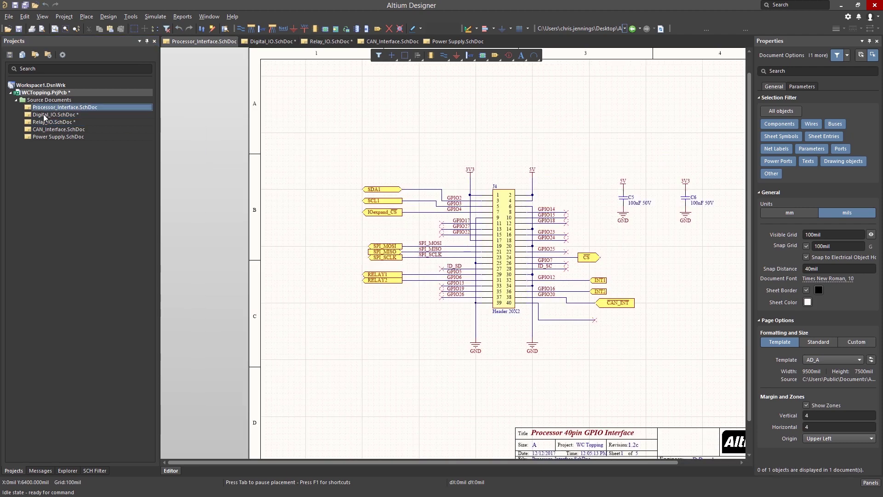
{"action": "left_click", "coordinate": [44, 114]}
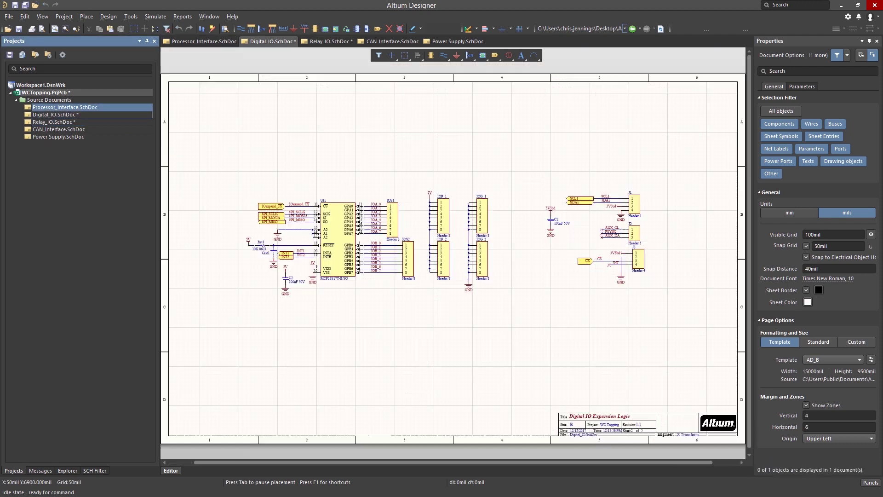
{"action": "left_click", "coordinate": [44, 123]}
{"action": "left_click", "coordinate": [45, 129]}
{"action": "left_click", "coordinate": [51, 137]}
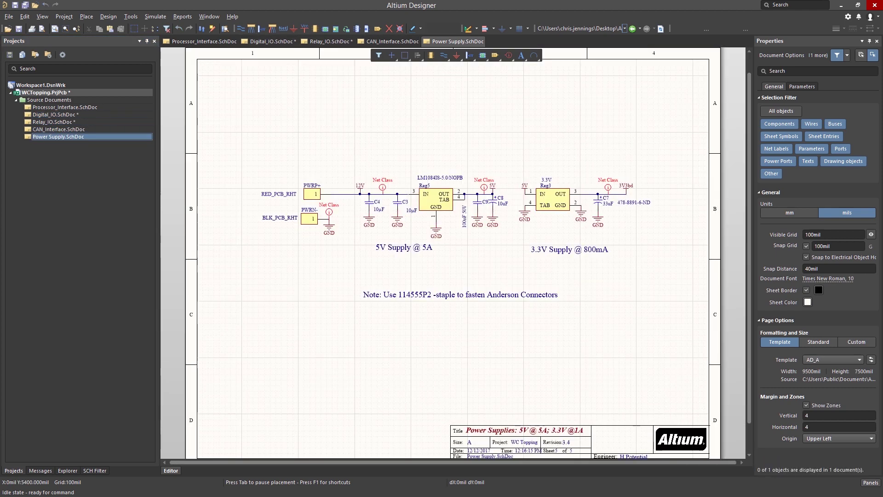